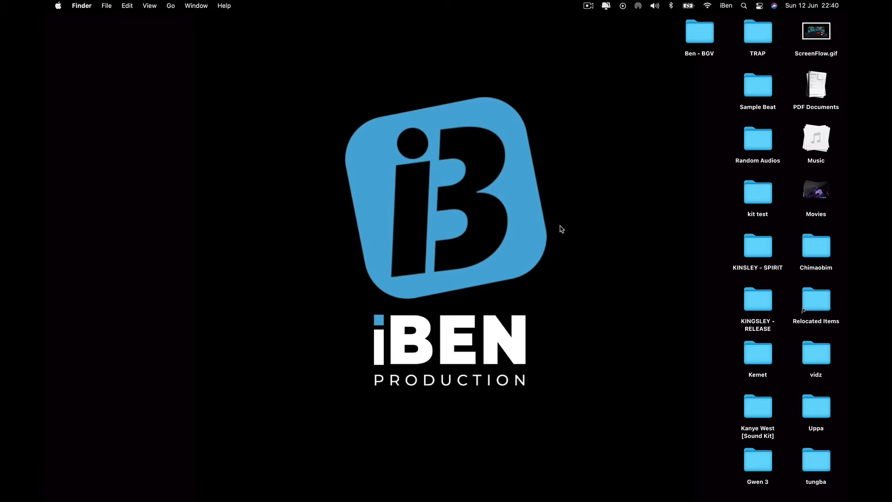
# - Review the macOS version and hardware details in About This Mac, then close the window
pyautogui.click(58, 5)
pyautogui.click(69, 21)
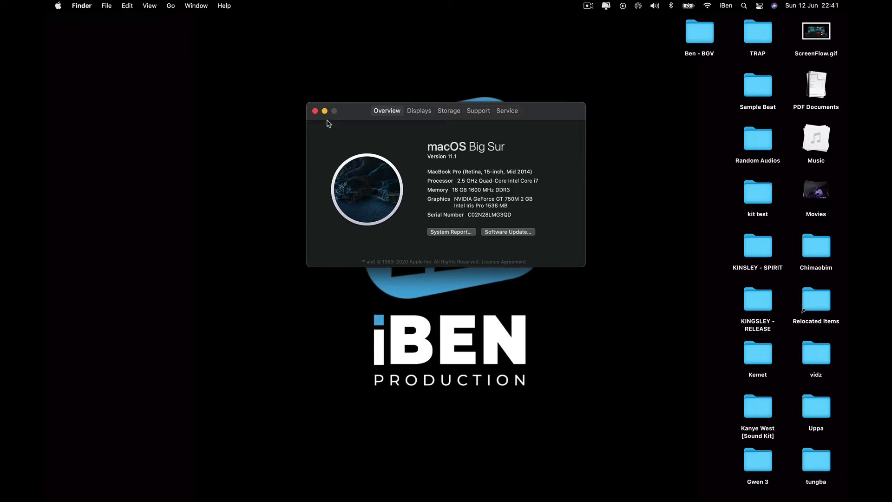
pyautogui.click(316, 111)
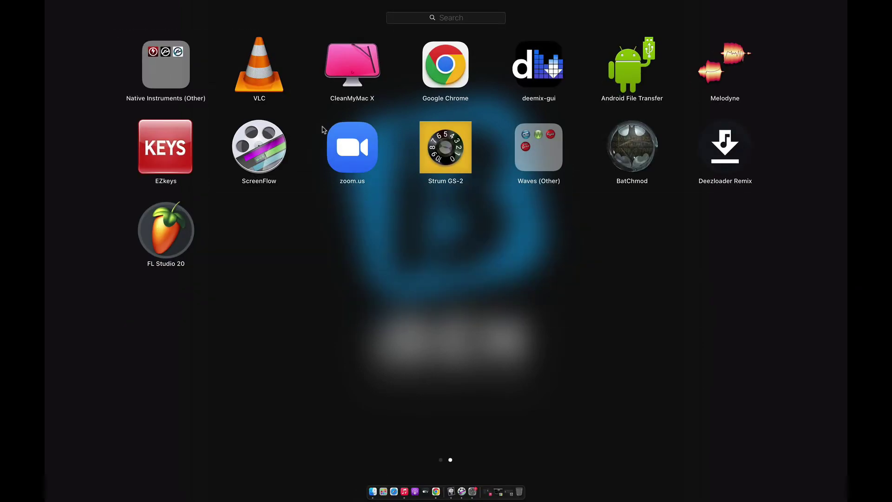
# - Launch Kontakt 5 from Launchpad's Native Instruments folder and move its window left
pyautogui.click(184, 83)
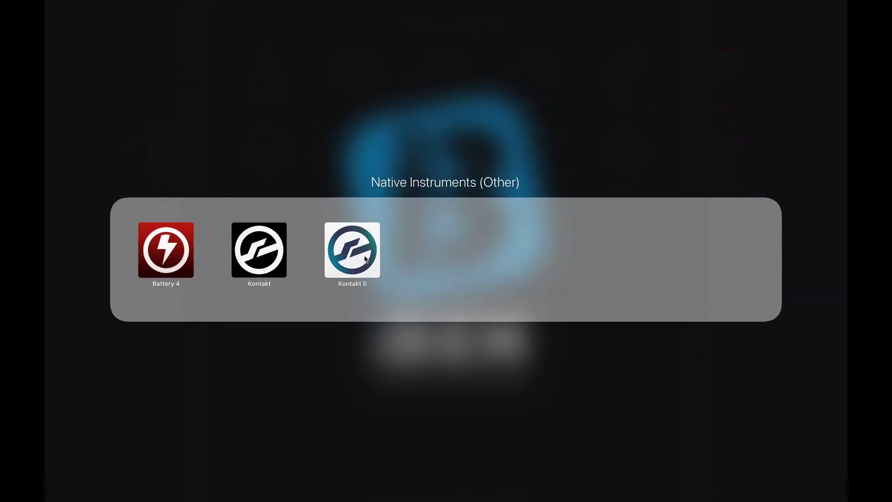
pyautogui.click(362, 252)
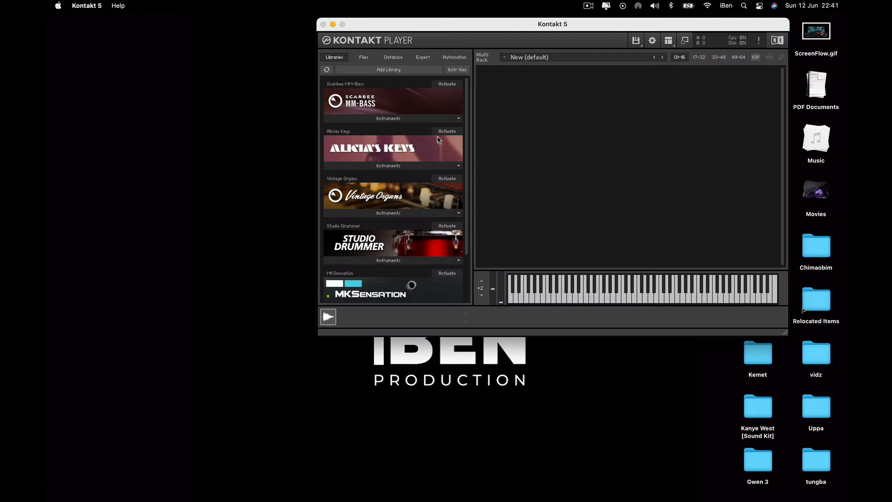
pyautogui.scroll(-2, 439, 140)
pyautogui.scroll(2, 439, 140)
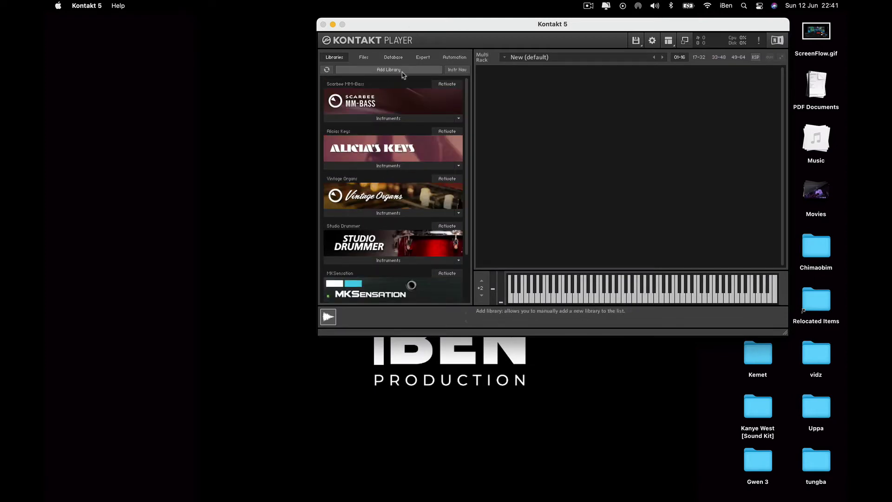
pyautogui.moveTo(461, 27); pyautogui.dragTo(331, 62)
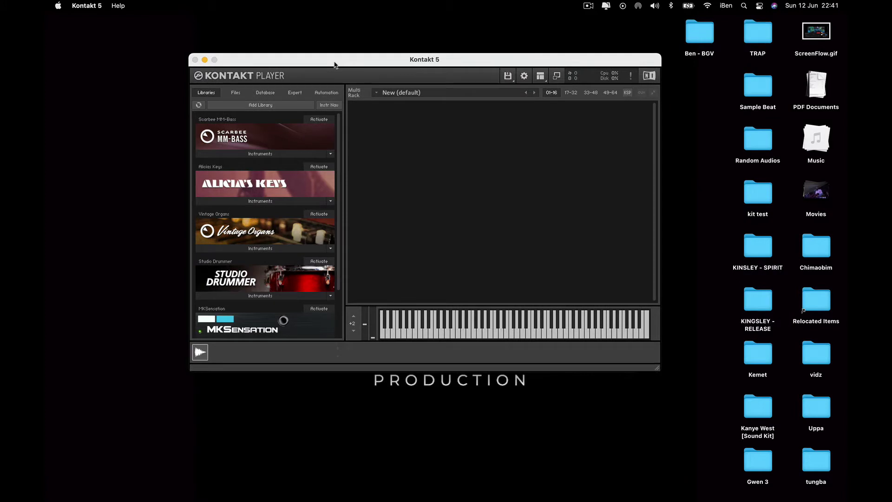
# - Add the Upright Piano Library folder from Documents, authorising with the admin password
pyautogui.click(272, 105)
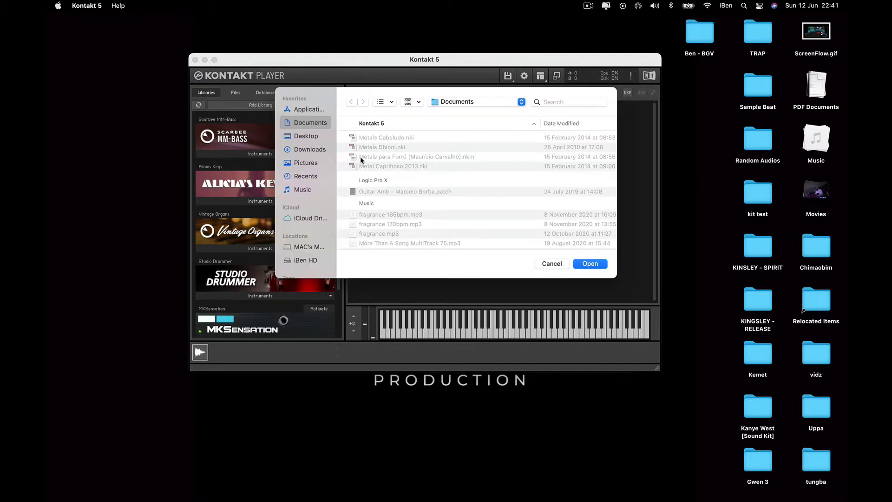
pyautogui.scroll(-5, 442, 171)
pyautogui.scroll(-10, 442, 171)
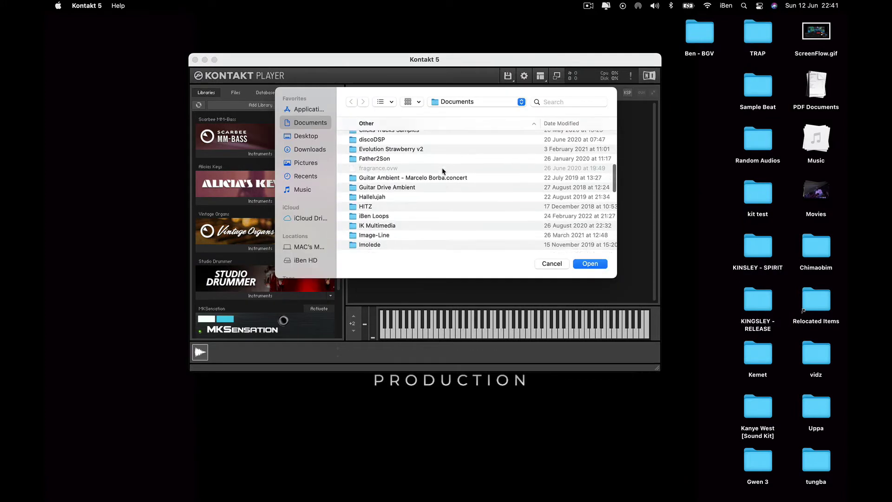
pyautogui.scroll(-10, 442, 171)
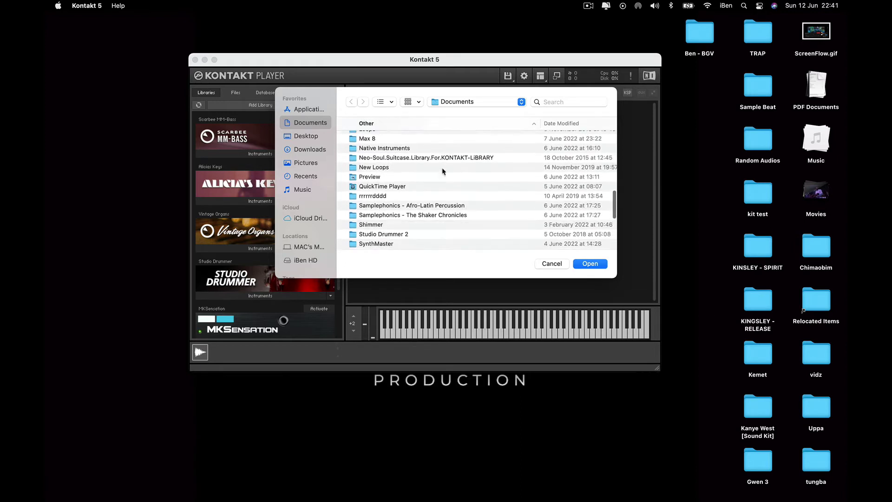
pyautogui.scroll(-3, 442, 167)
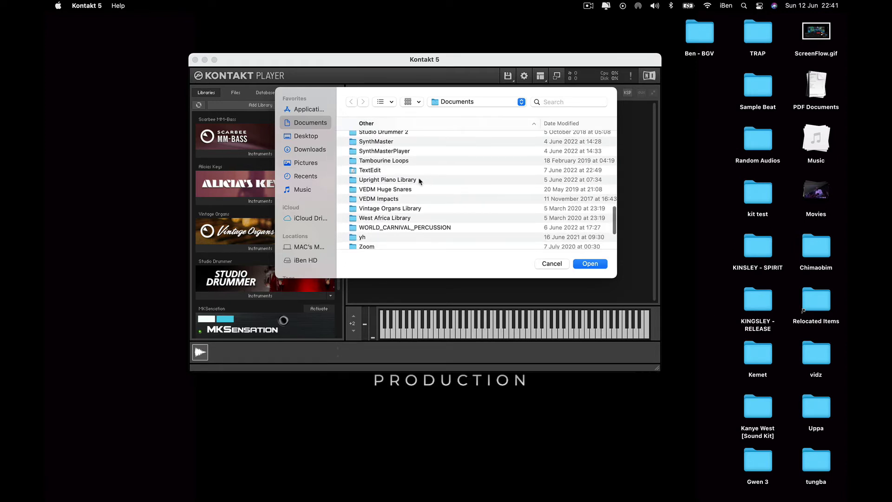
pyautogui.click(420, 180)
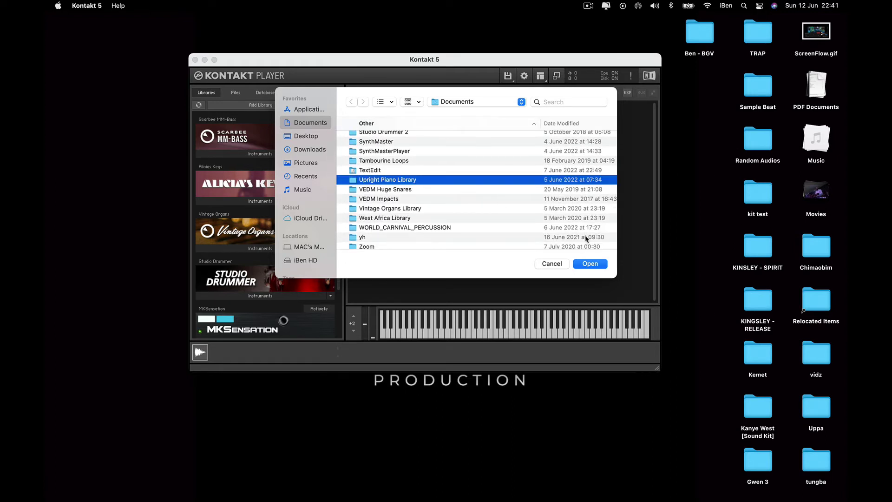
pyautogui.click(594, 263)
pyautogui.write('******')
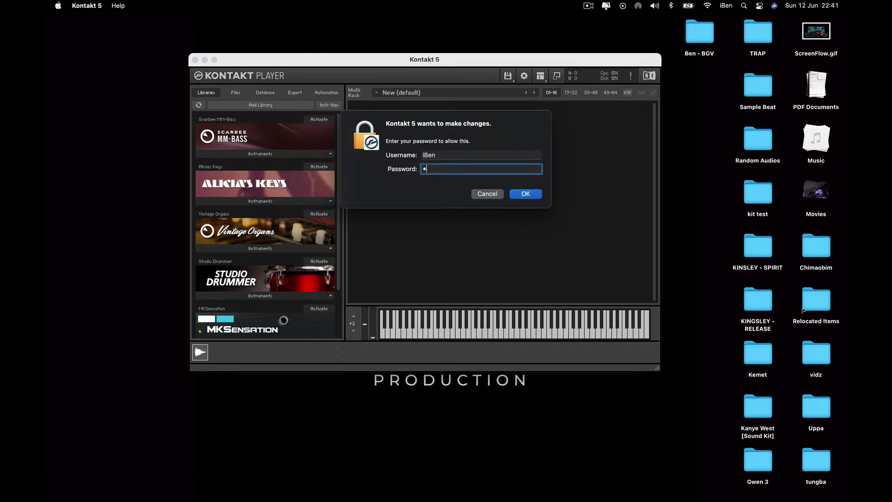
pyautogui.press('Return')
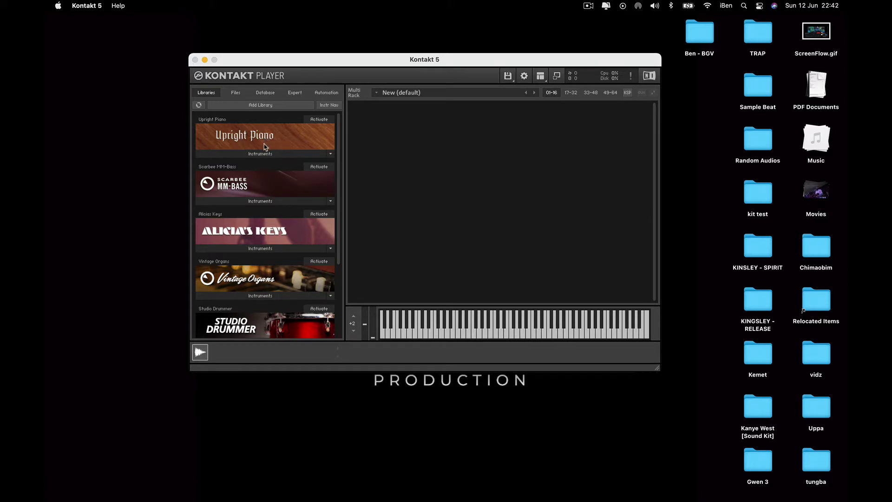
# - Quit Kontakt 5 and scroll the Libraries list to look for Upright Piano
pyautogui.click(96, 6)
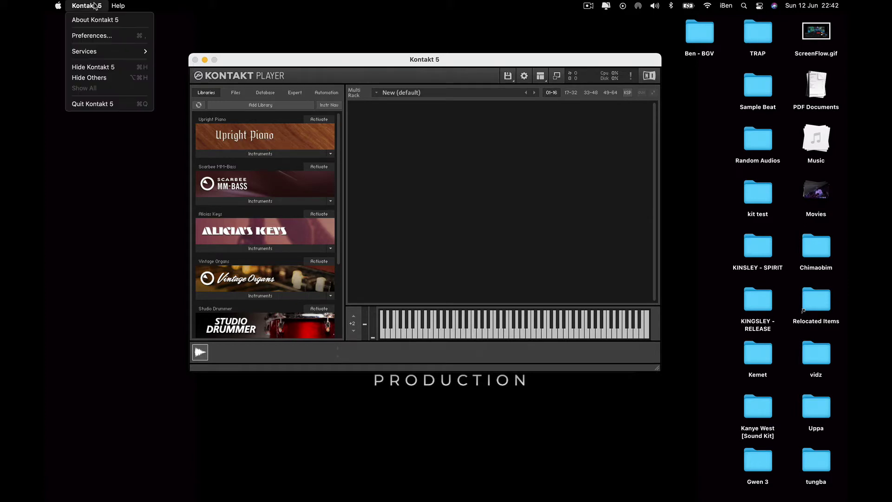
pyautogui.click(110, 103)
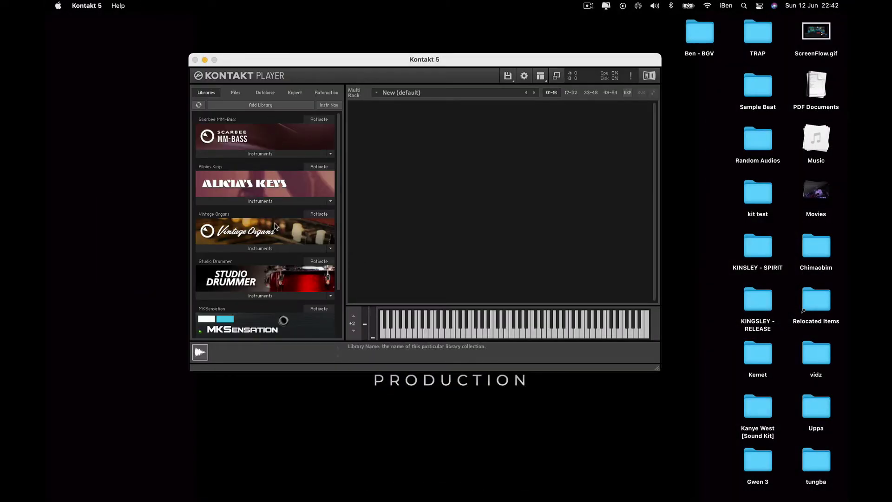
pyautogui.scroll(-3, 275, 226)
pyautogui.scroll(3, 276, 226)
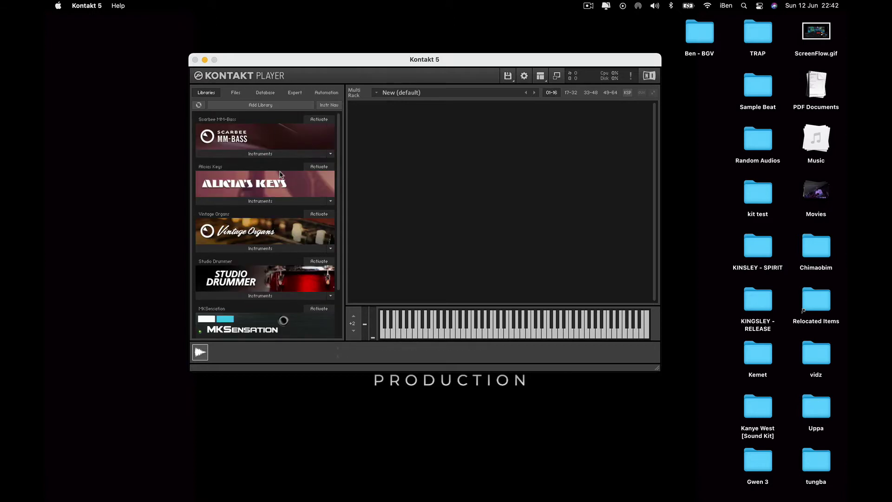
pyautogui.scroll(-3, 280, 174)
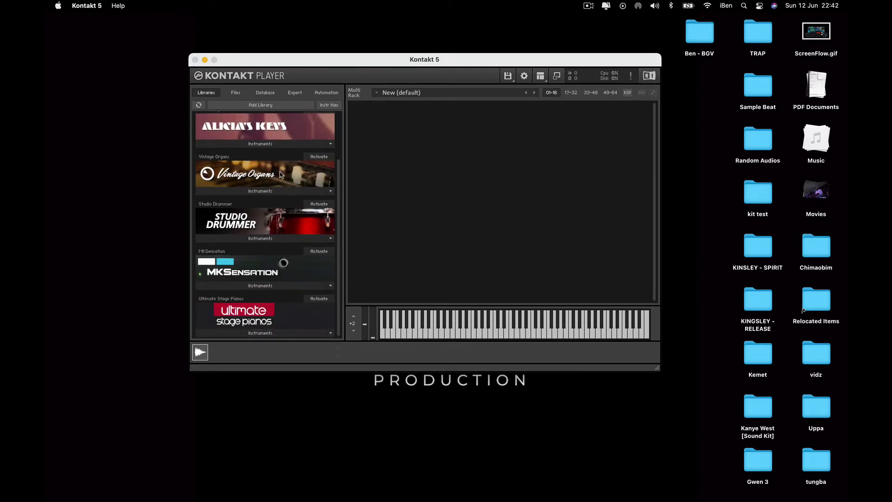
pyautogui.scroll(3, 280, 174)
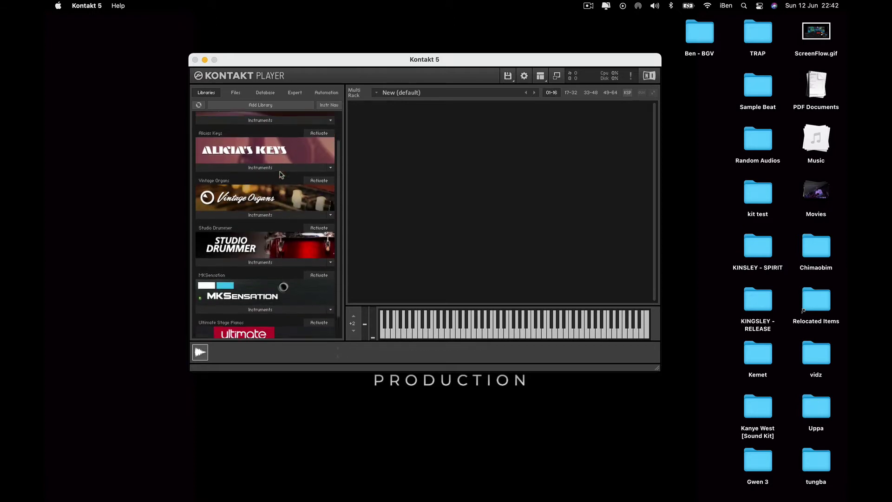
# - Quit Kontakt 5 again and relaunch it from the Launchpad
pyautogui.click(87, 5)
pyautogui.click(136, 111)
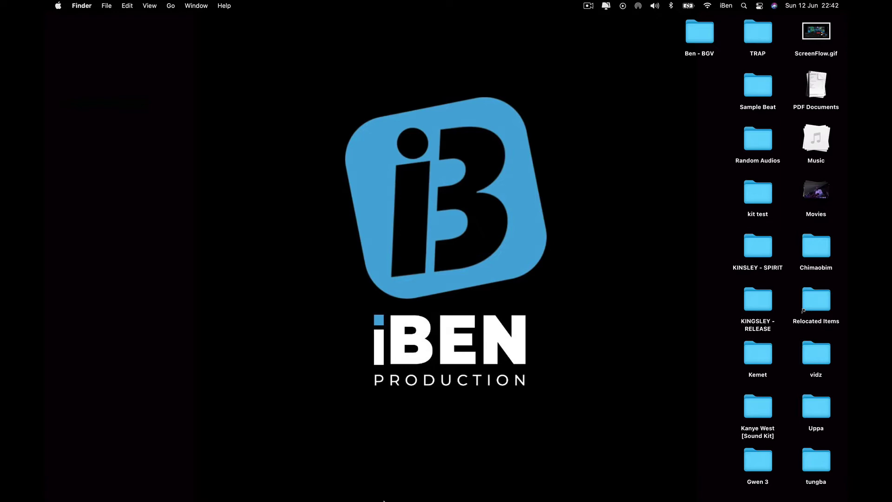
pyautogui.moveTo(384, 500)
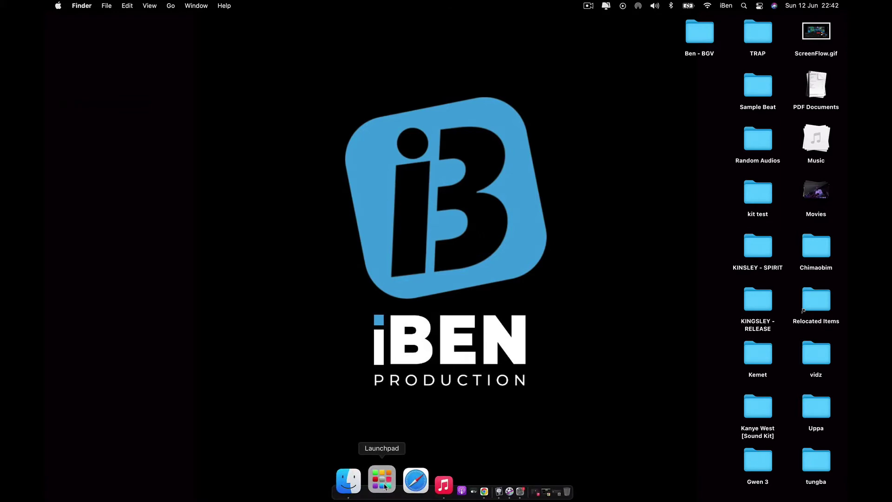
pyautogui.click(384, 486)
pyautogui.press('Escape')
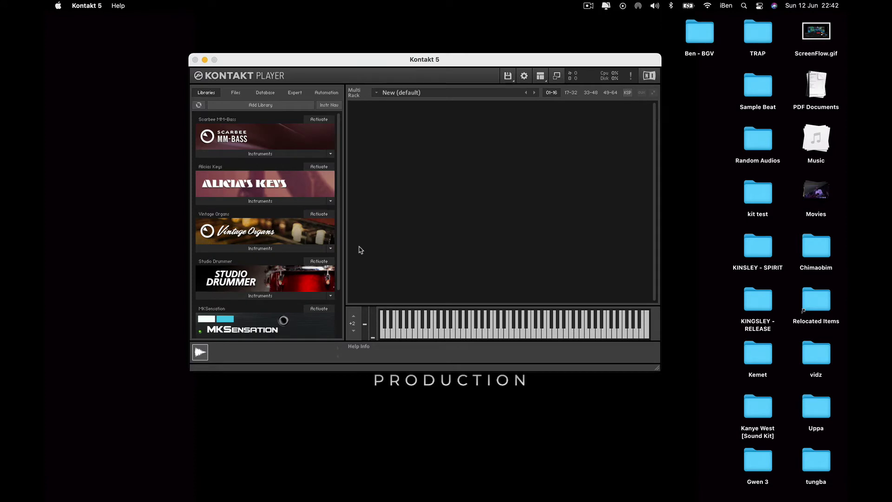
pyautogui.click(268, 106)
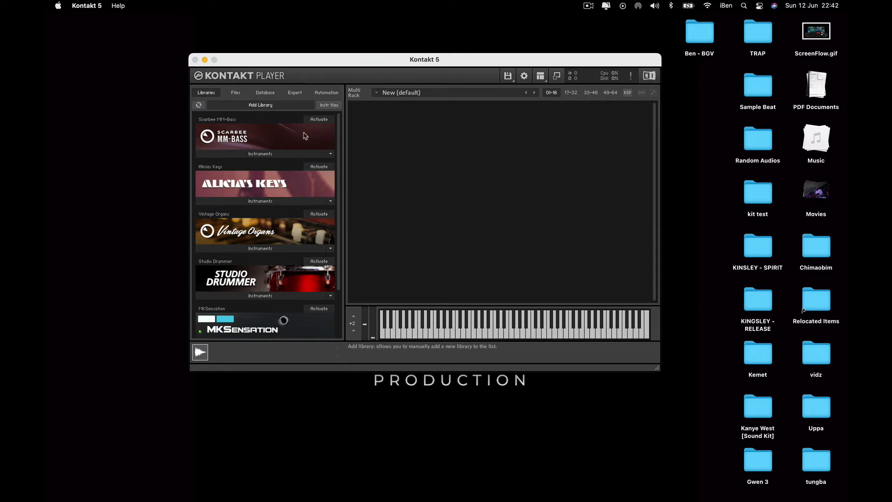
pyautogui.scroll(-15, 409, 194)
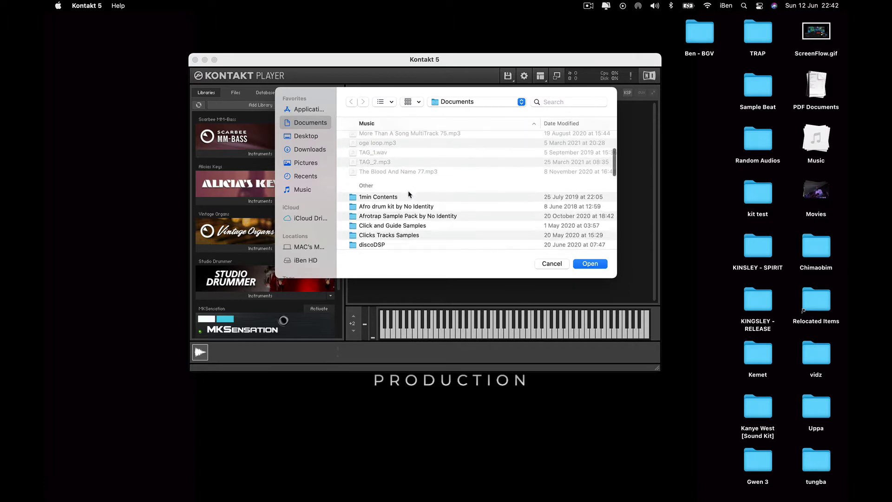
pyautogui.scroll(-5, 409, 194)
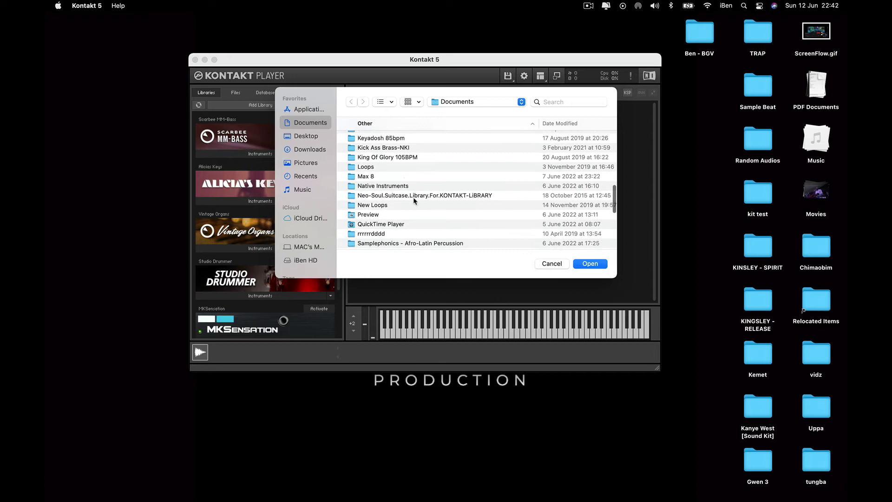
pyautogui.scroll(-5, 409, 194)
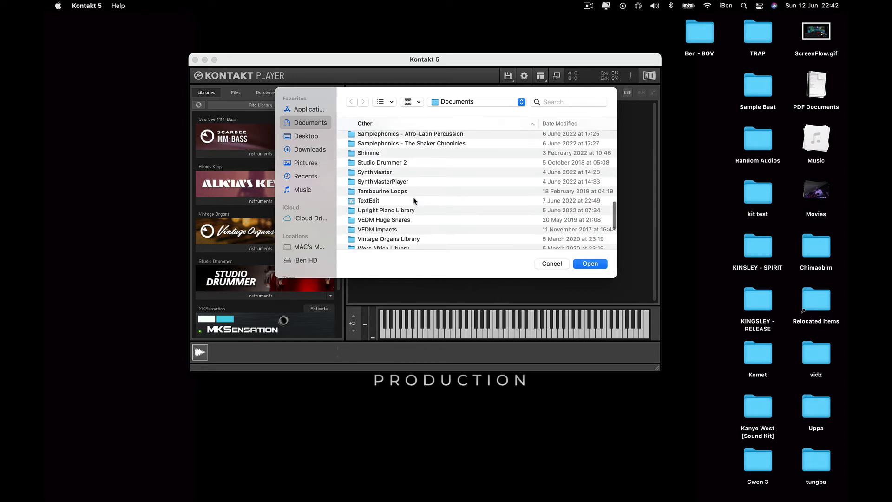
pyautogui.click(417, 212)
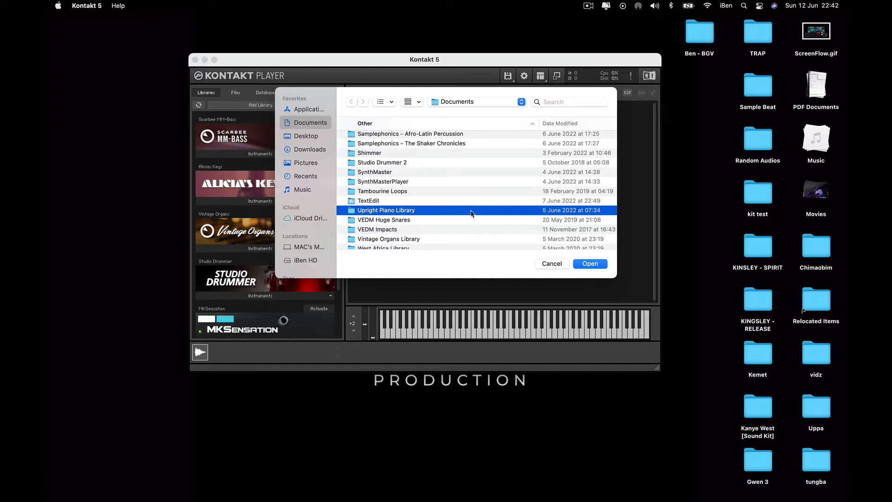
pyautogui.click(591, 264)
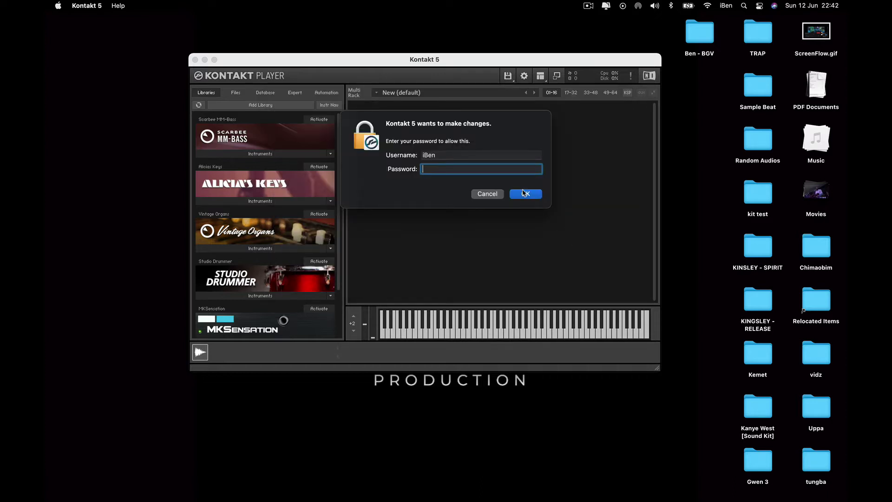
pyautogui.write('••••')
pyautogui.press('Return')
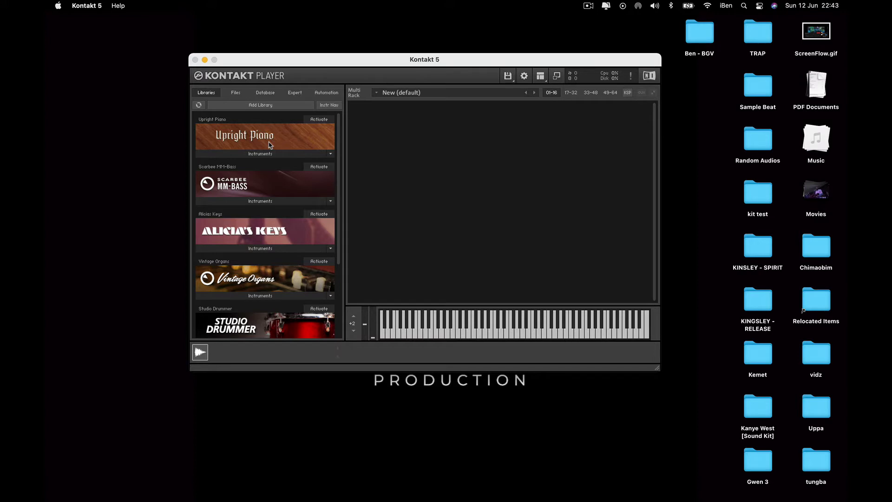
# - Show the Desktop folder in a Finder window and select sc3.tmp under Other
pyautogui.moveTo(371, 492)
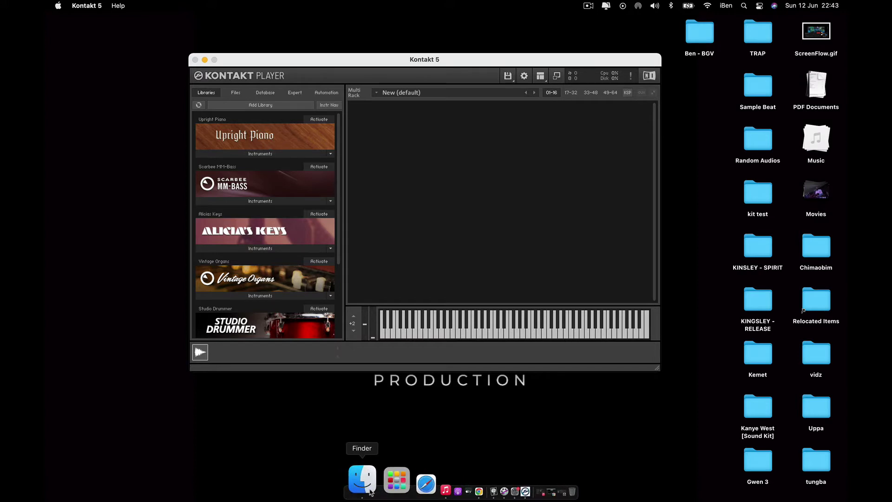
pyautogui.click(367, 487)
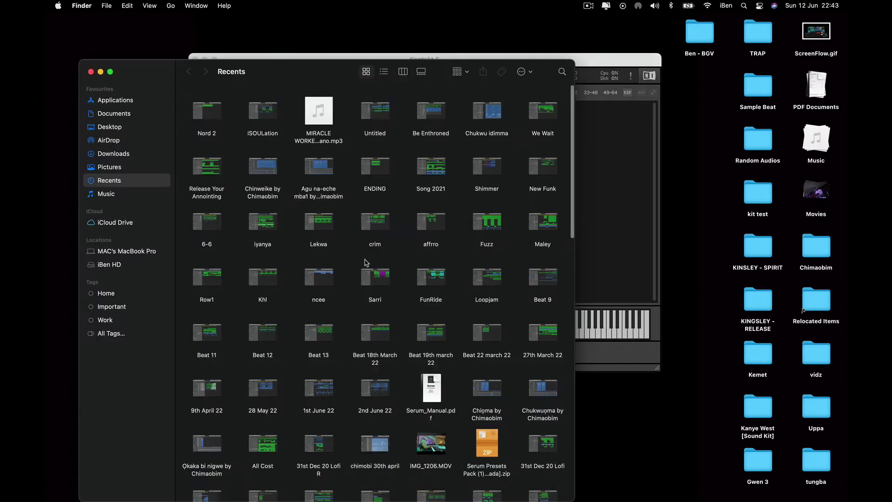
pyautogui.click(110, 127)
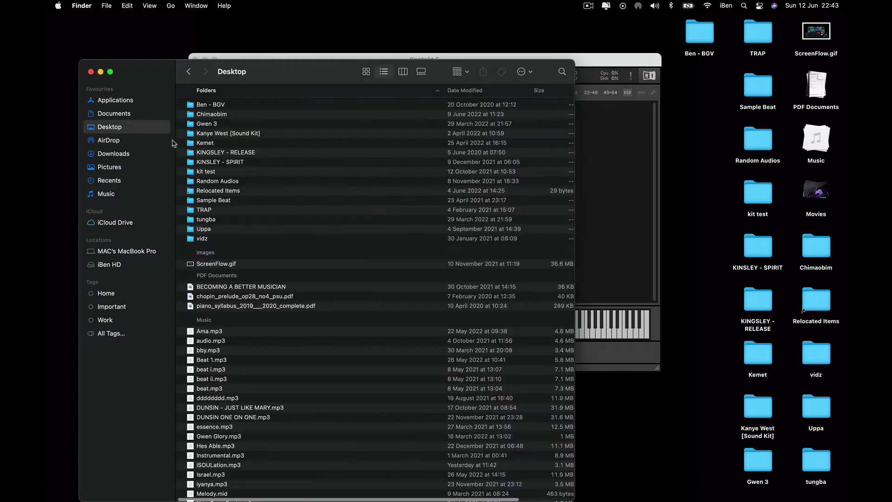
pyautogui.scroll(-3, 301, 221)
pyautogui.scroll(-10, 302, 217)
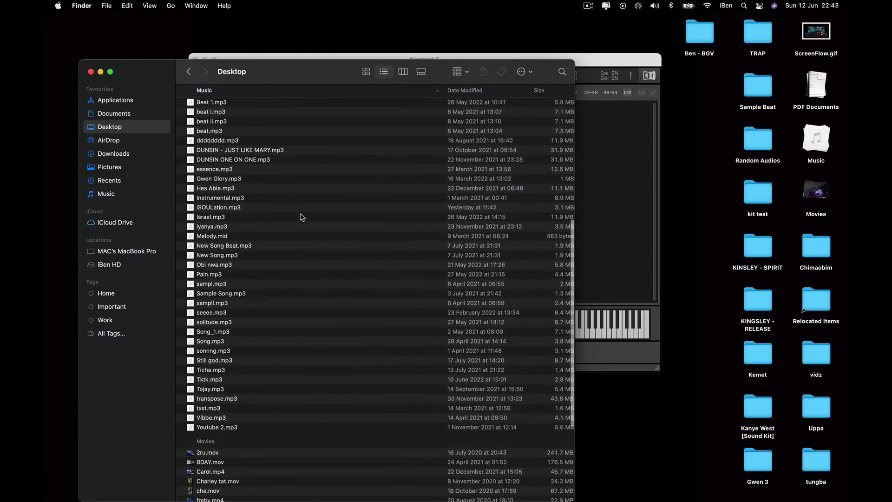
pyautogui.scroll(-2, 302, 217)
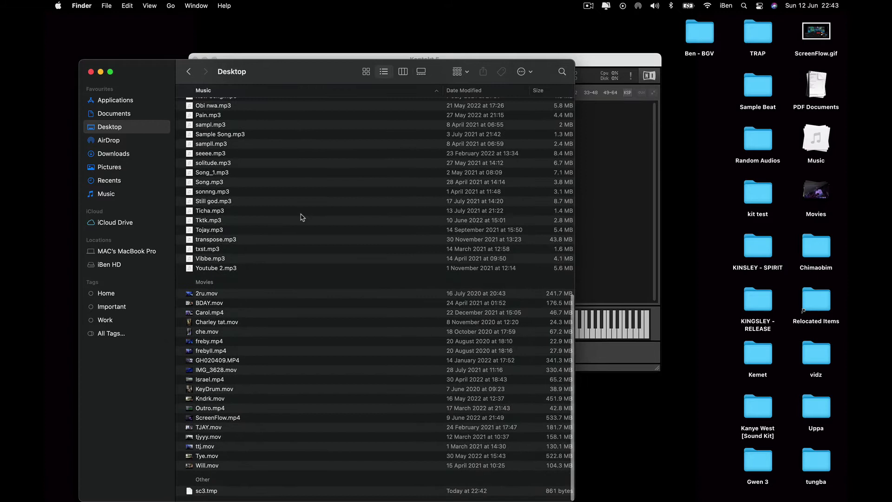
pyautogui.scroll(3, 302, 217)
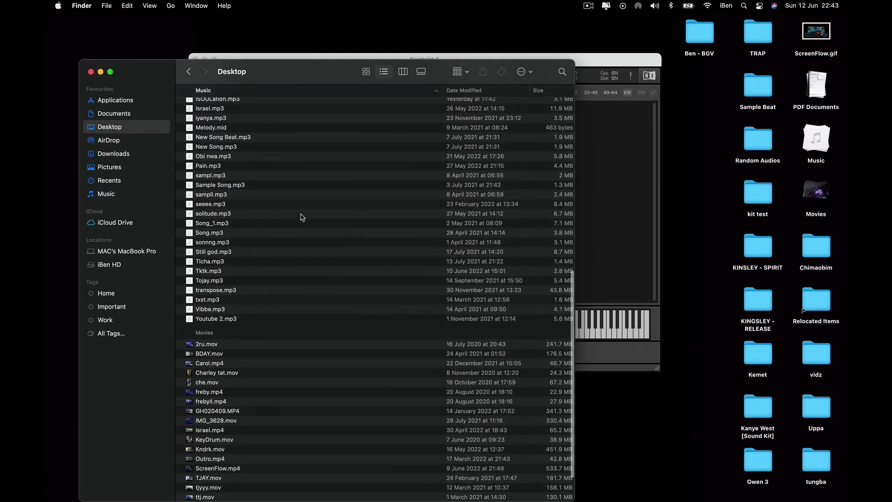
pyautogui.scroll(-3, 301, 217)
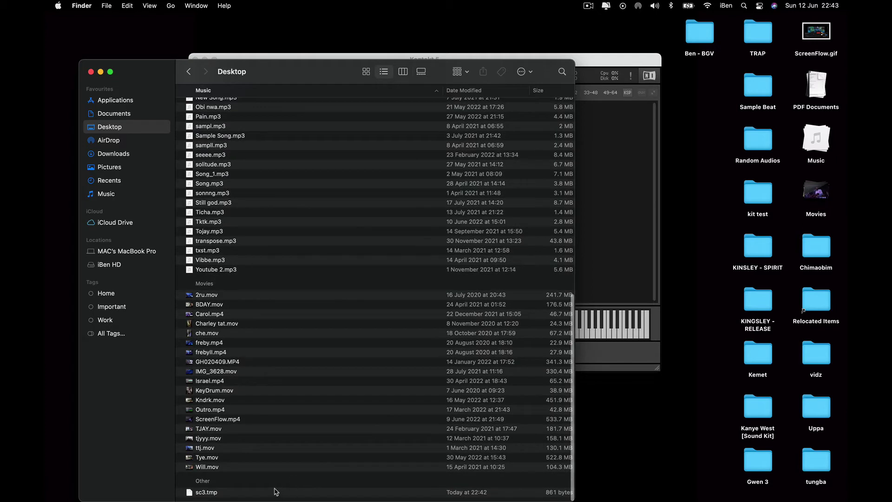
pyautogui.click(275, 492)
pyautogui.moveTo(451, 494)
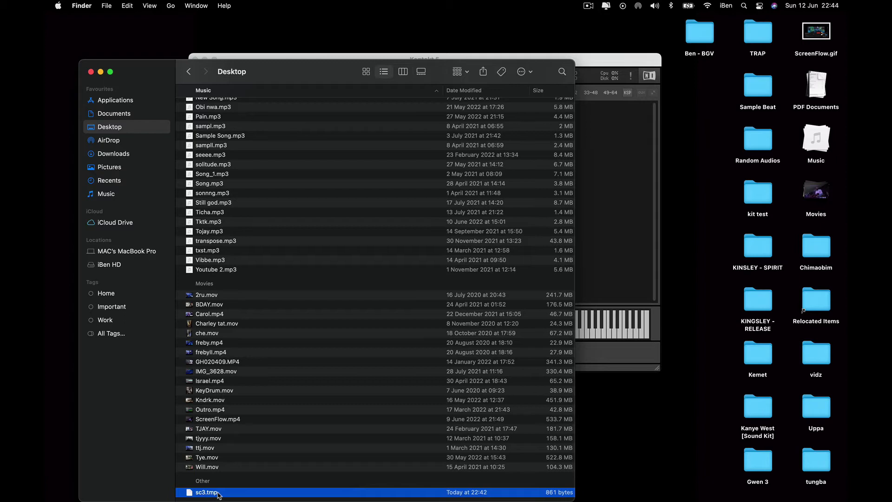
# - Rename sc3.tmp to 'Upright Piano.xml', keeping the .xml extension
pyautogui.click(207, 493)
pyautogui.press('Right')
pyautogui.press('BackSpace')
pyautogui.press('BackSpace')
pyautogui.press('BackSpace')
pyautogui.write('Upright Piano')
pyautogui.press('Return')
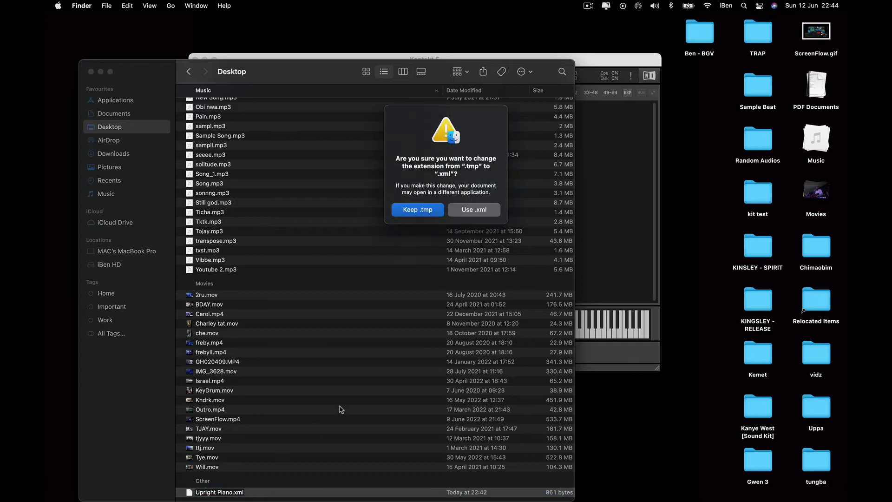
pyautogui.click(474, 210)
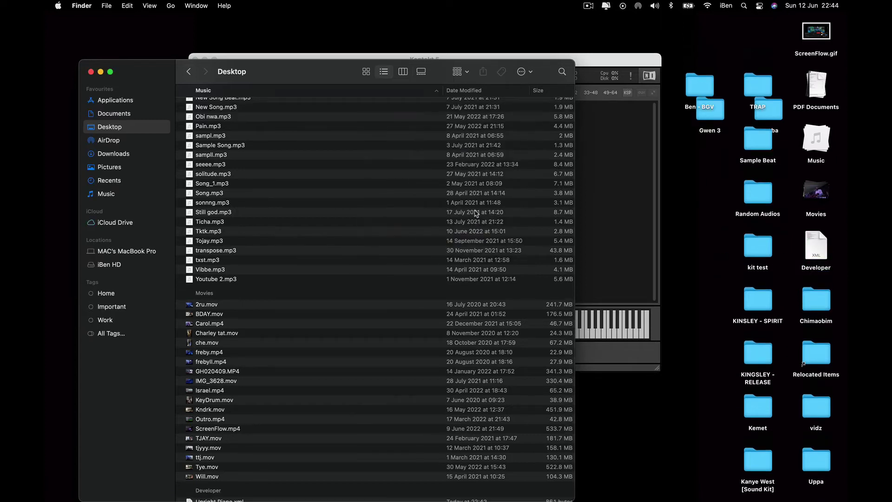
pyautogui.scroll(-1, 378, 349)
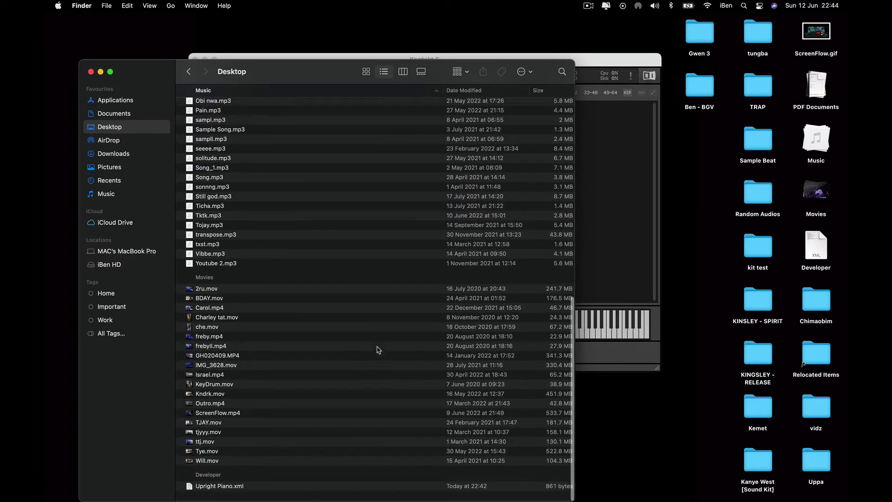
# - Select Upright Piano.xml, then open the iBen HD drive in a new Finder tab
pyautogui.click(250, 493)
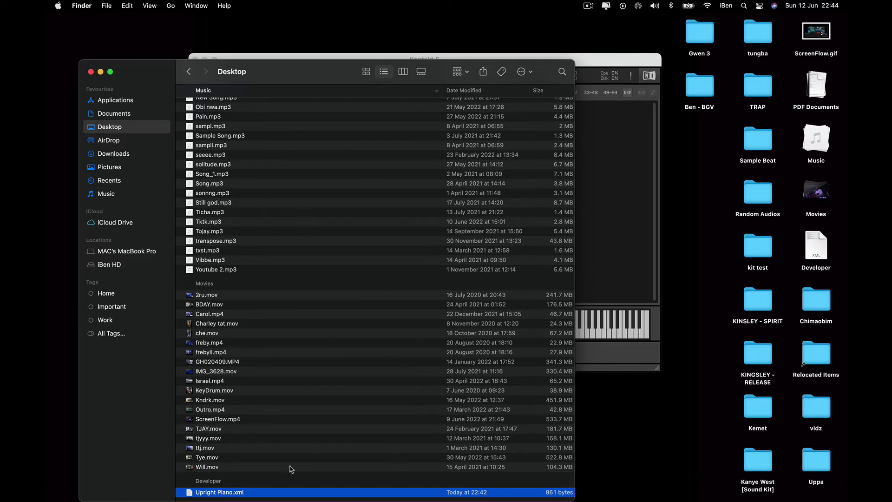
pyautogui.click(609, 60)
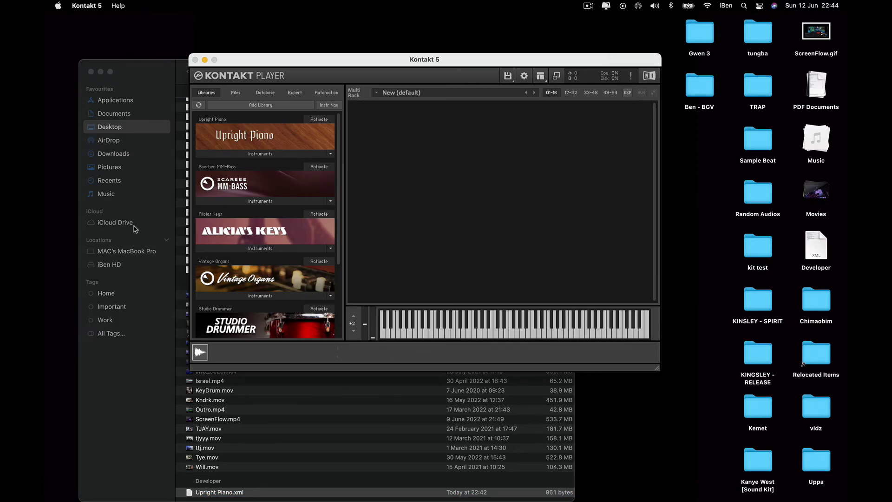
pyautogui.click(122, 269)
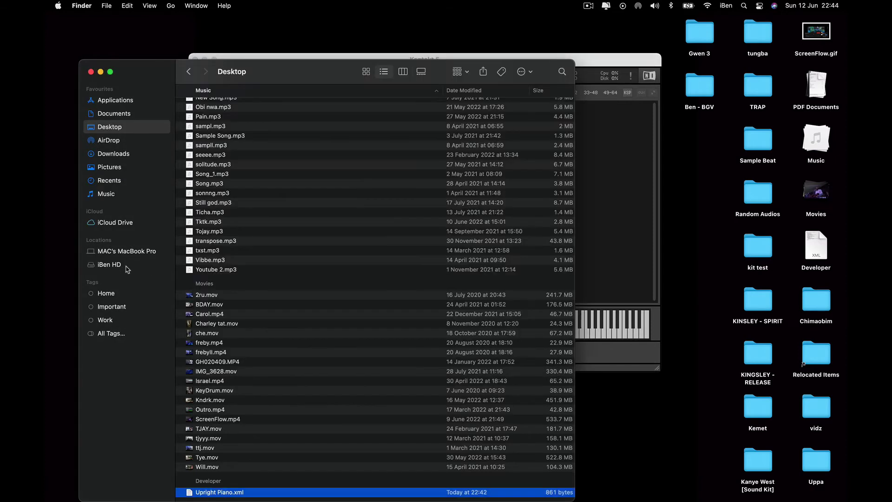
pyautogui.rightClick(122, 269)
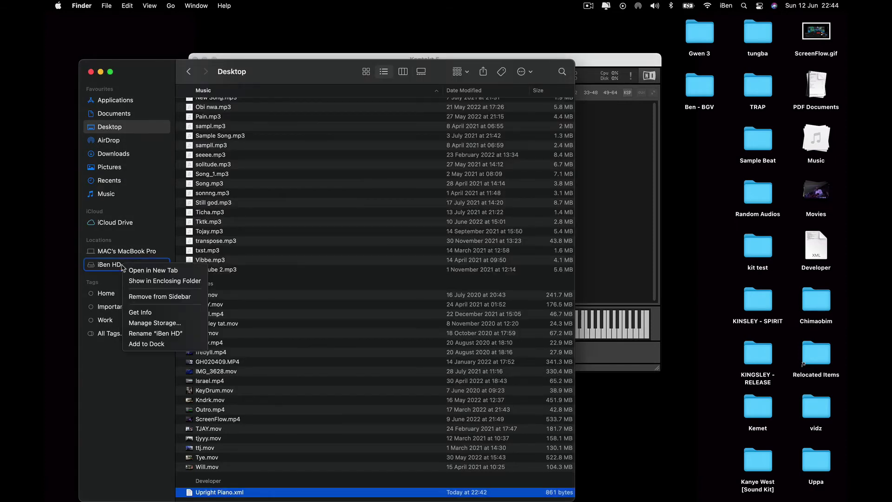
pyautogui.click(149, 273)
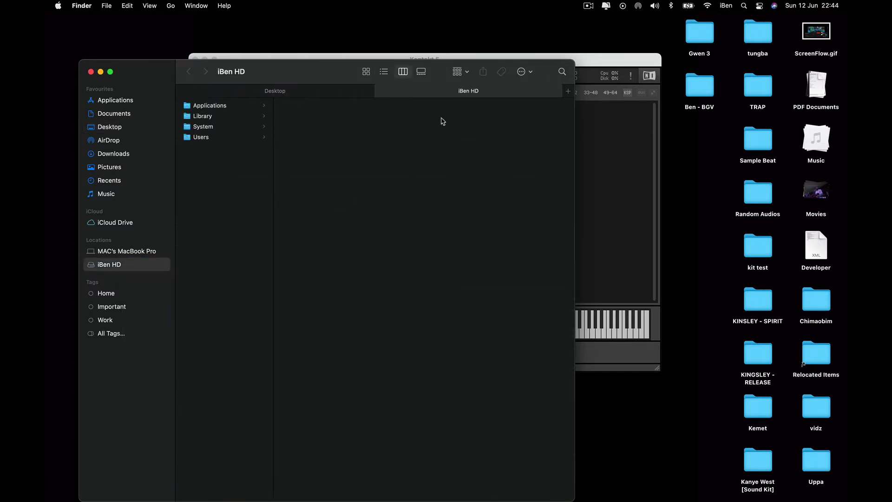
# - Navigate to Library > Application Support > Native Instruments > Service Center, then return to the Desktop tab
pyautogui.click(223, 118)
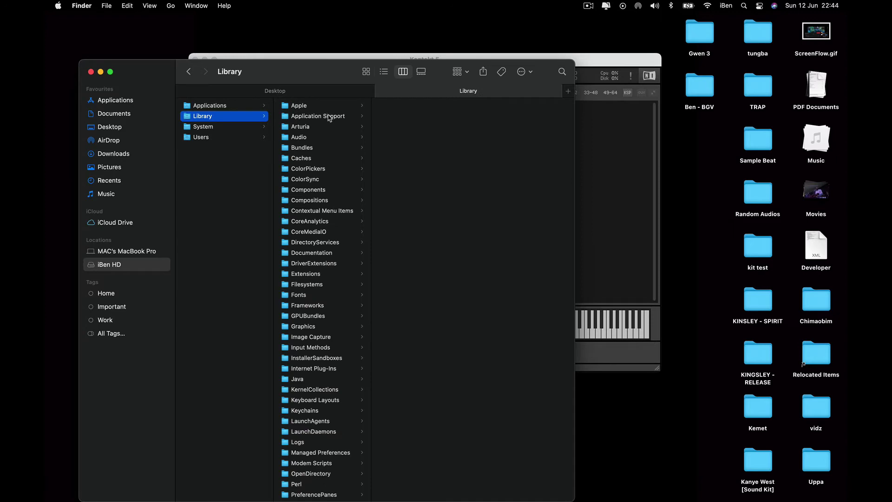
pyautogui.click(329, 117)
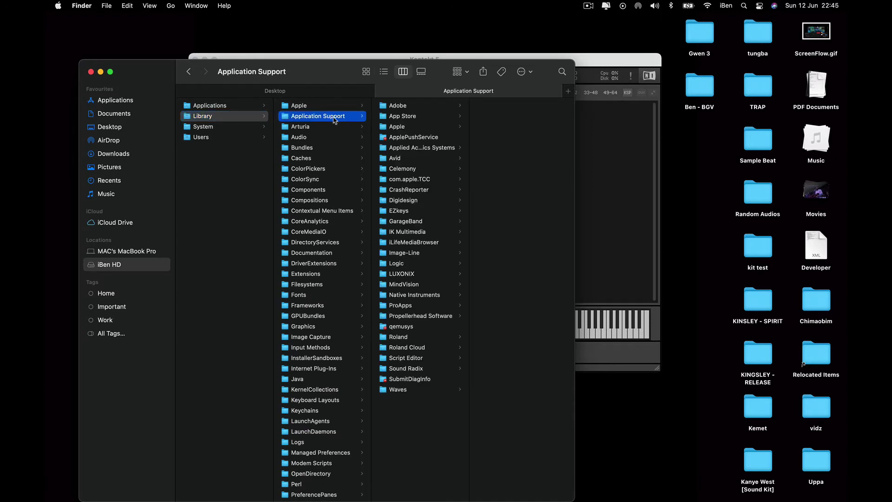
pyautogui.click(429, 298)
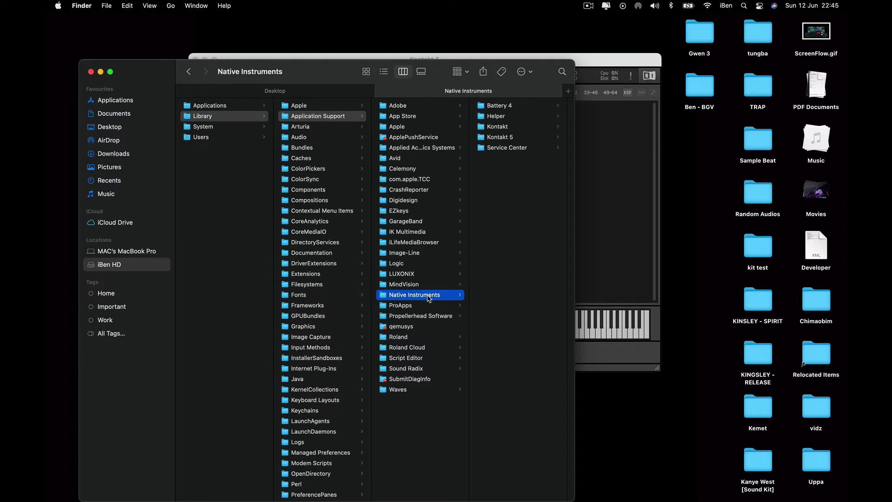
pyautogui.click(510, 148)
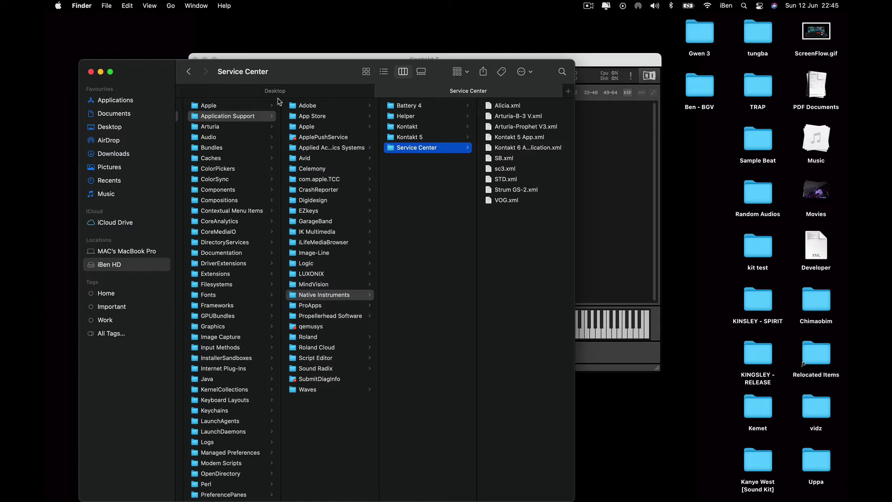
pyautogui.click(290, 91)
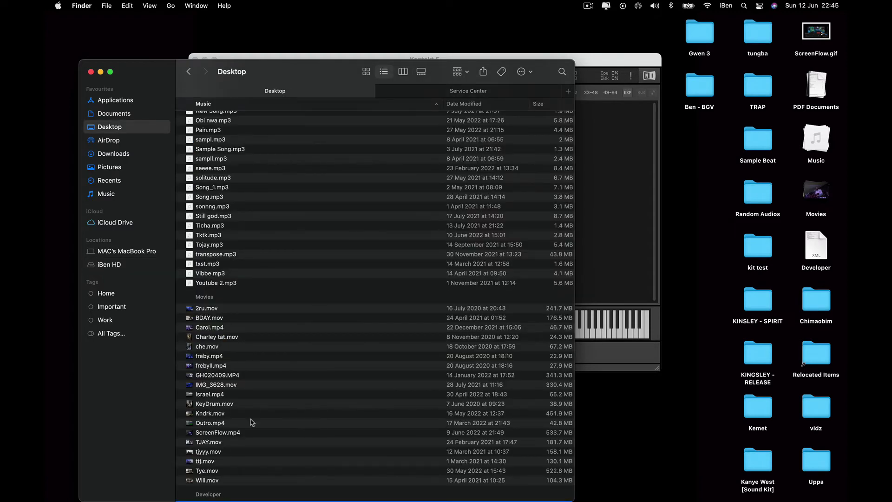
pyautogui.press('super+v')
# - Drag Upright Piano.xml into Service Center, confirm with the admin password, and browse the xml files there
pyautogui.moveTo(216, 495); pyautogui.dragTo(539, 258)
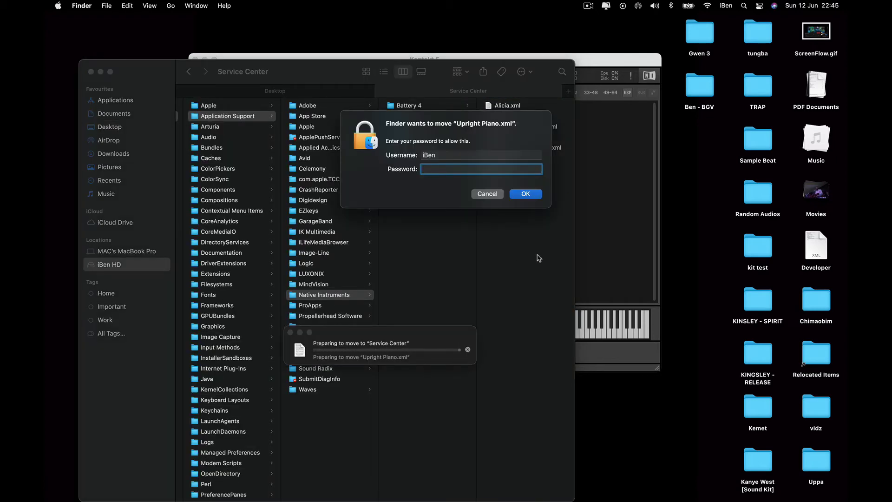
pyautogui.write('••••')
pyautogui.press('Return')
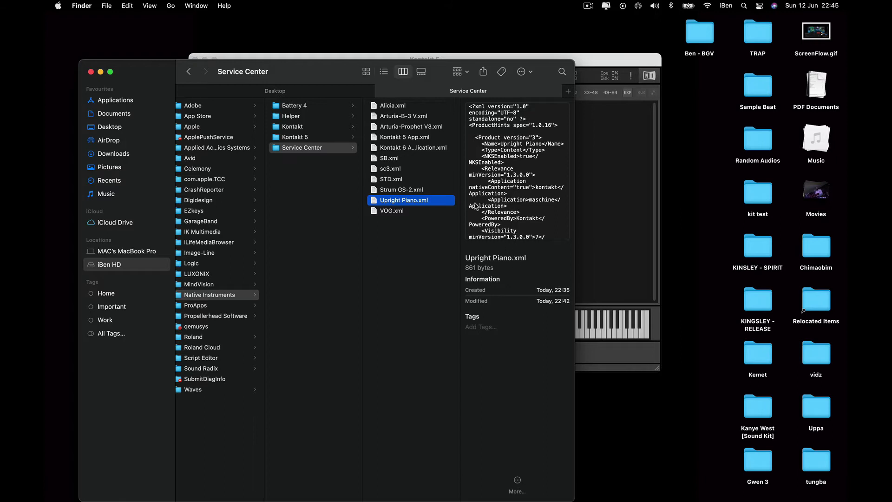
pyautogui.press('Down')
pyautogui.press('Up')
pyautogui.press('Up')
pyautogui.press('Up')
pyautogui.press('Up')
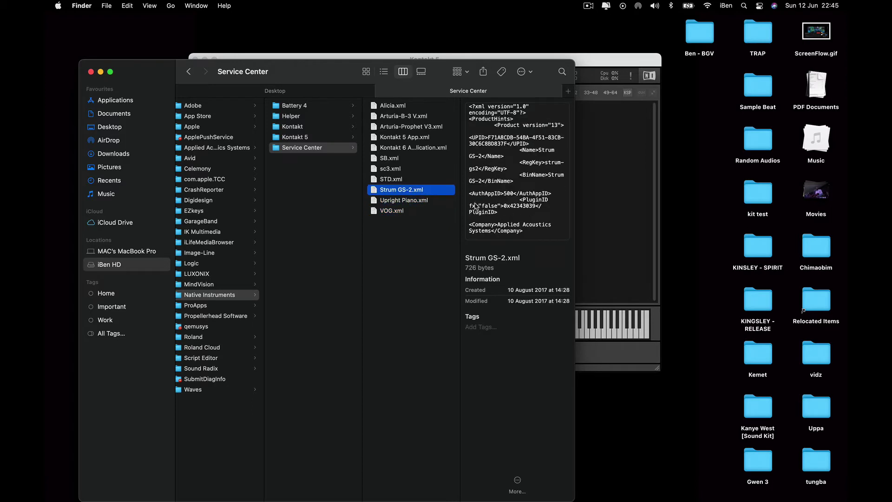
pyautogui.press('Left')
pyautogui.press('Left')
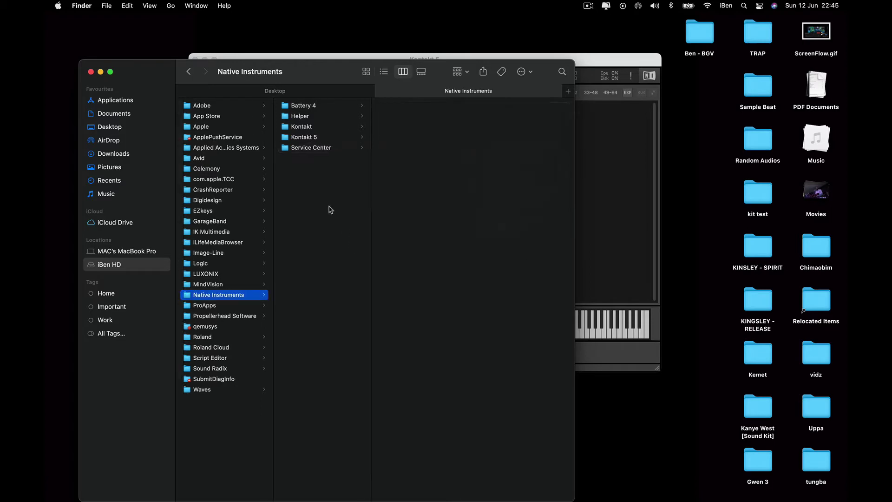
pyautogui.click(101, 72)
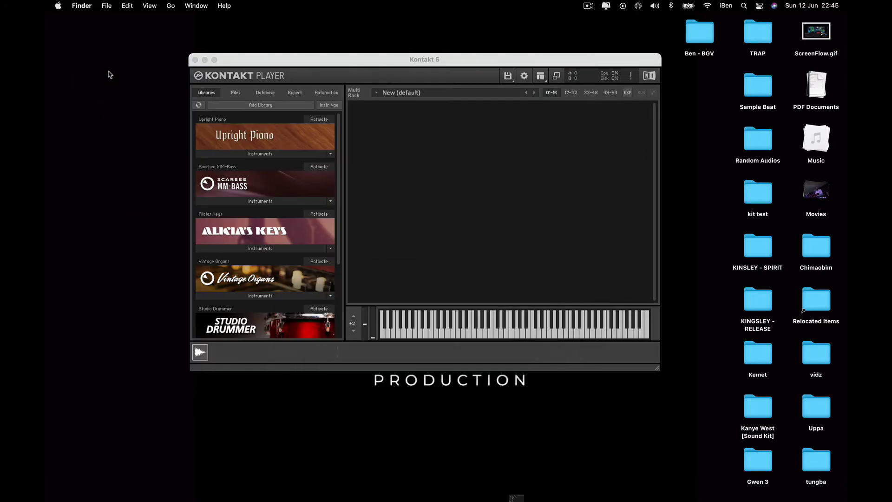
pyautogui.click(346, 55)
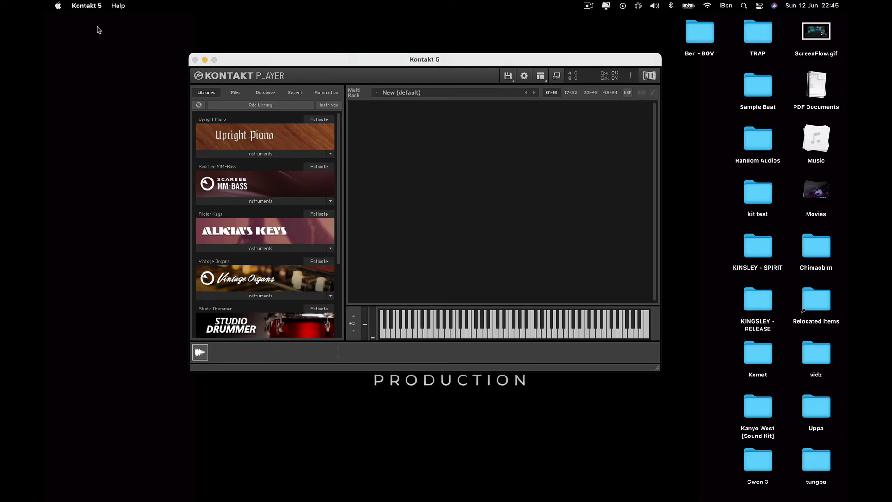
pyautogui.click(89, 6)
pyautogui.click(117, 104)
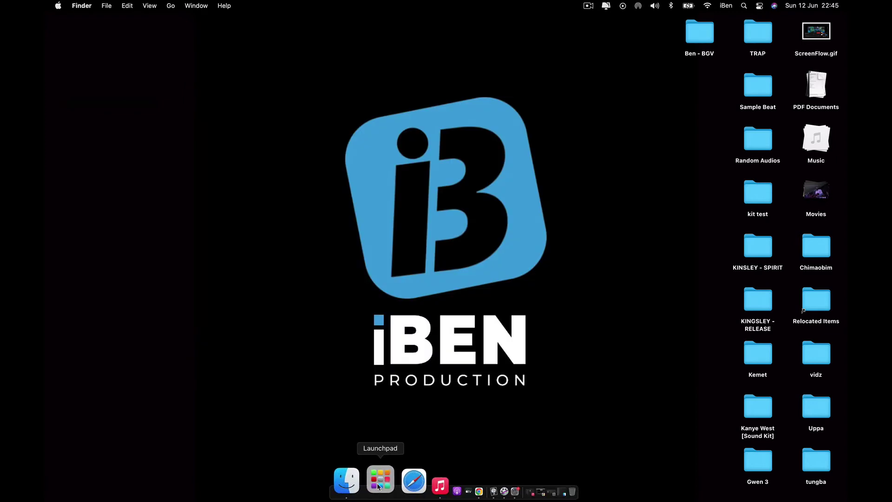
pyautogui.click(380, 480)
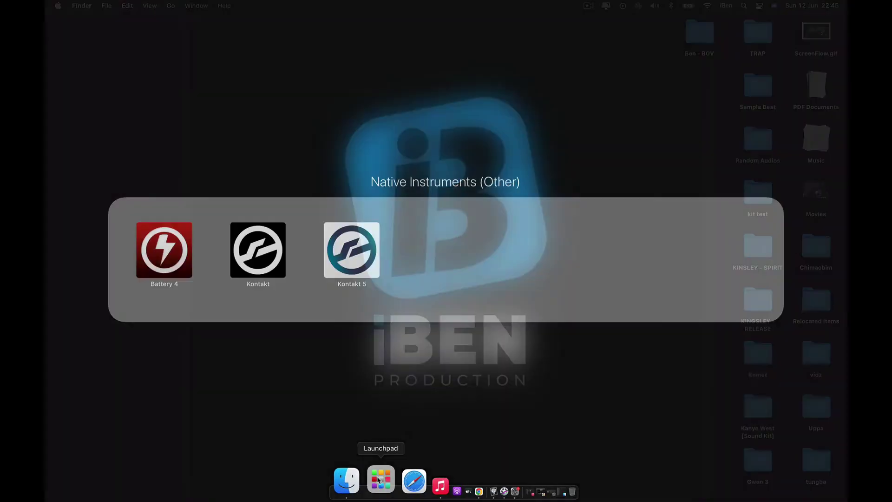
pyautogui.click(355, 250)
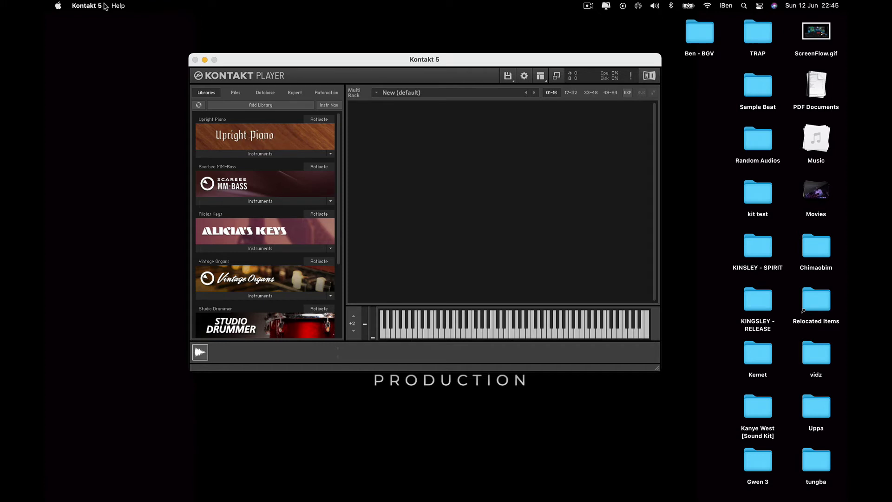
pyautogui.click(89, 6)
pyautogui.click(121, 103)
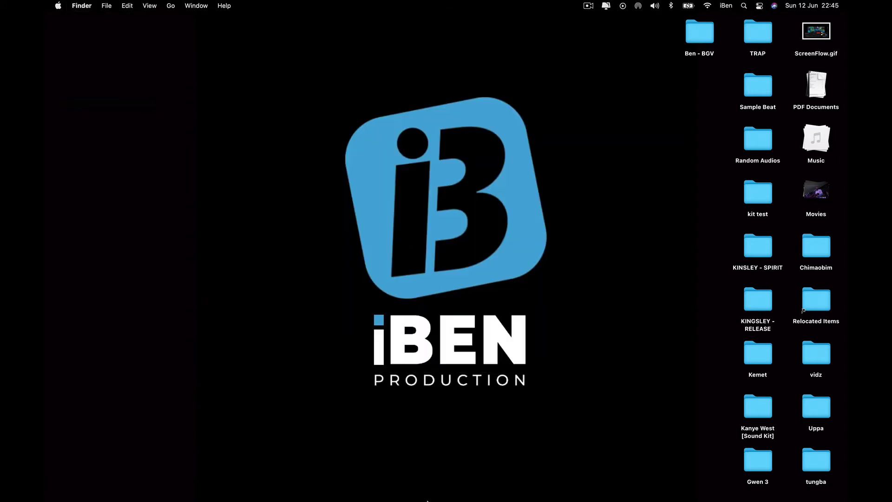
# - Create a new empty Logic Pro X project with one software instrument track
pyautogui.click(446, 488)
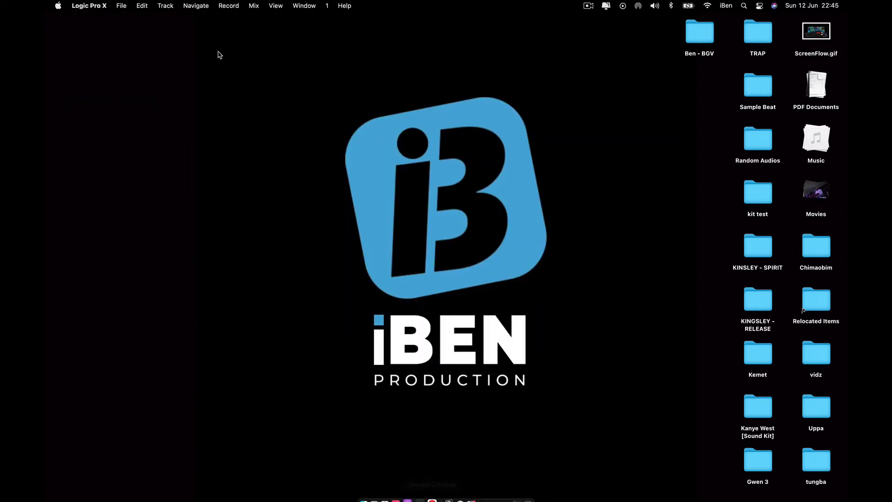
pyautogui.click(122, 6)
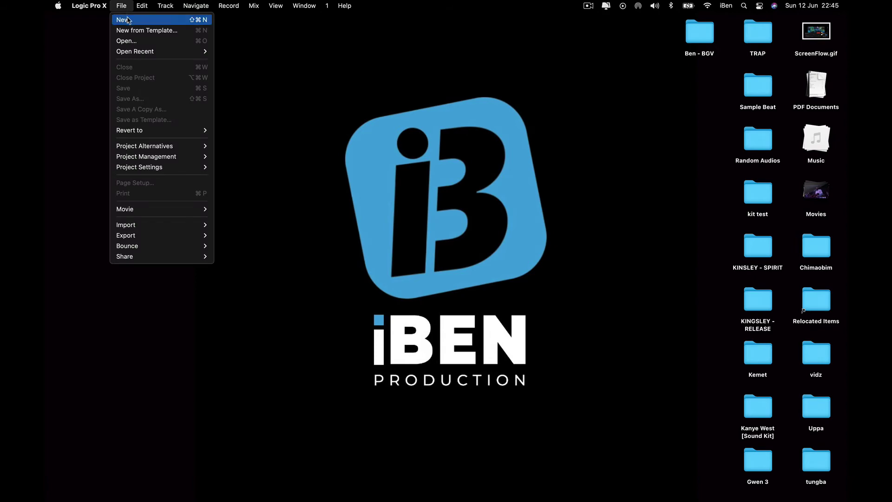
pyautogui.click(124, 19)
pyautogui.click(598, 318)
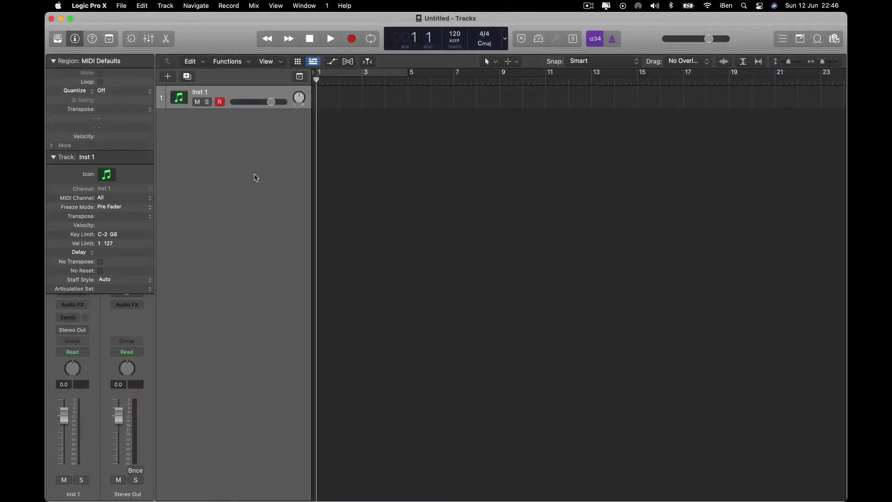
# - Load Kontakt 5 (Stereo) on Inst 1 and scroll its libraries list
pyautogui.click(86, 292)
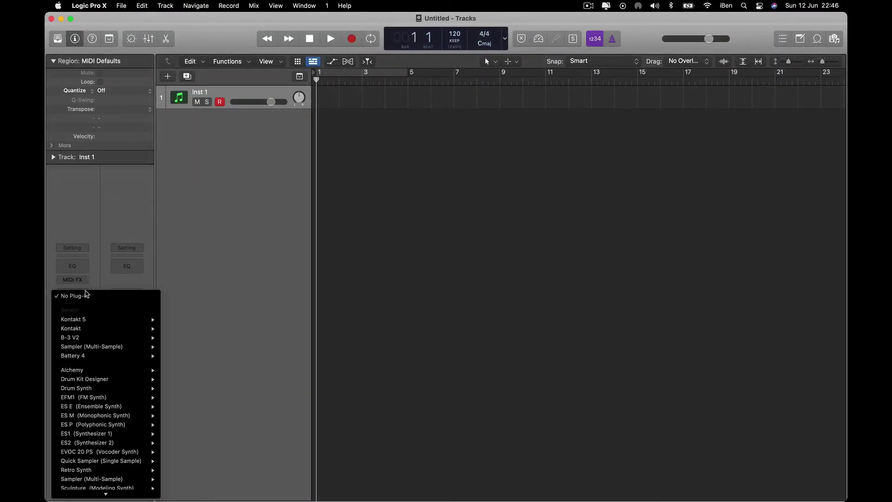
pyautogui.moveTo(93, 320)
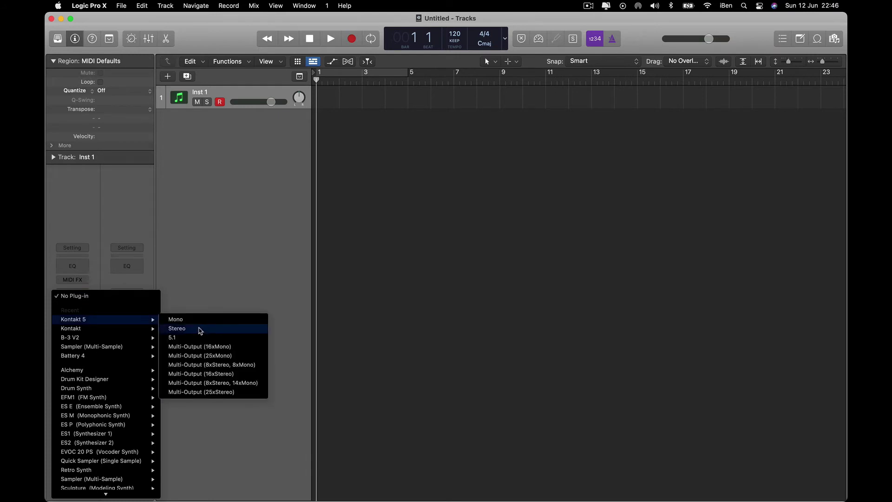
pyautogui.click(201, 330)
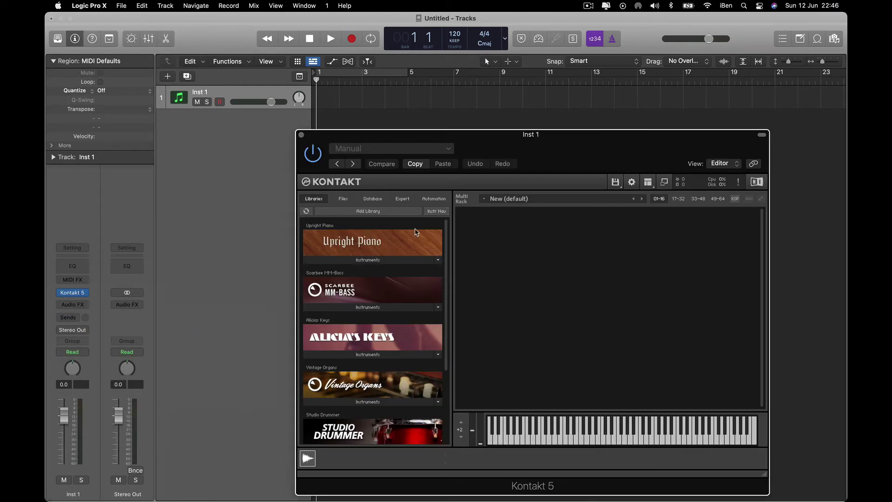
pyautogui.moveTo(493, 146); pyautogui.dragTo(395, 37)
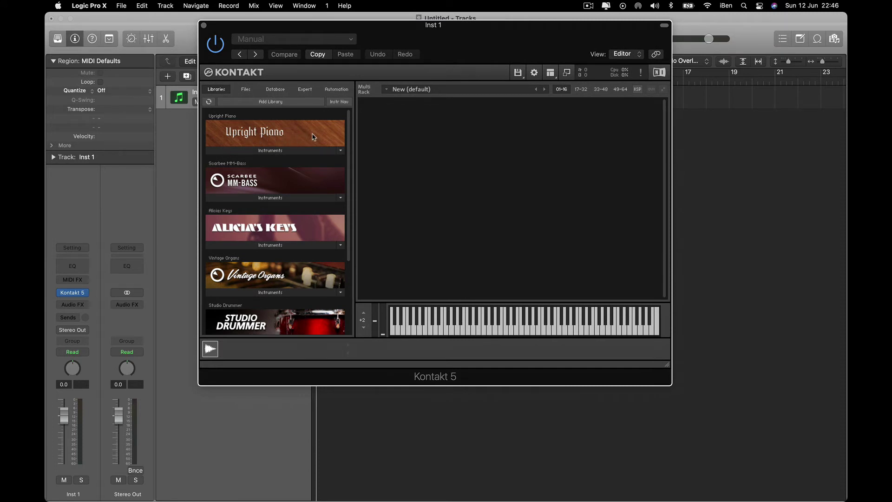
pyautogui.scroll(-2, 297, 137)
pyautogui.scroll(-3, 297, 137)
pyautogui.scroll(5, 298, 137)
pyautogui.scroll(-5, 269, 183)
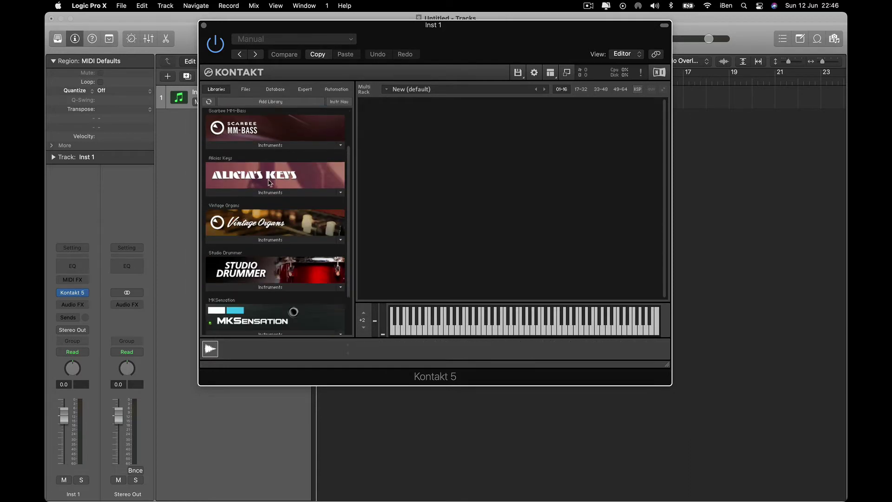
# - Add an Inst 2 track with Kontakt loaded in stereo
pyautogui.doubleClick(180, 178)
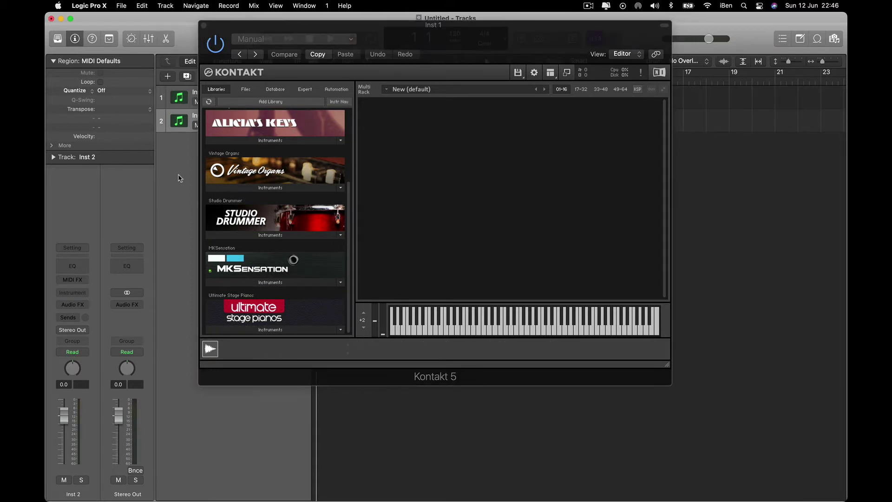
pyautogui.click(82, 296)
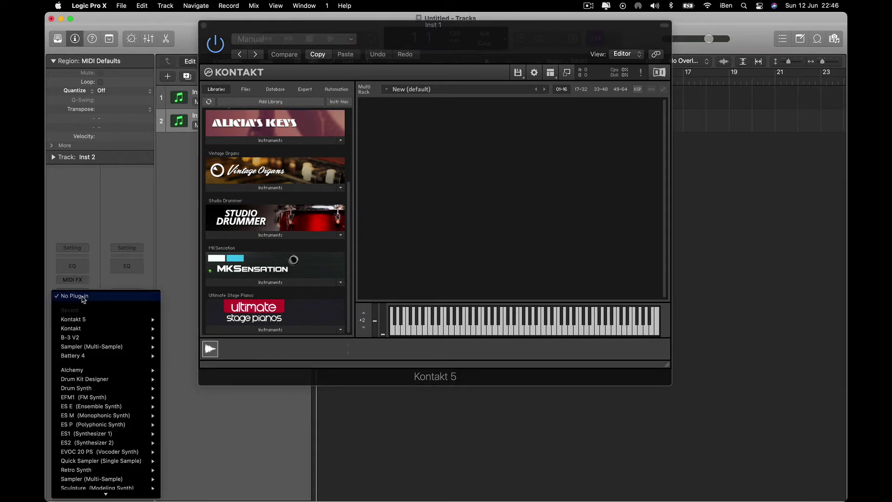
pyautogui.moveTo(98, 328)
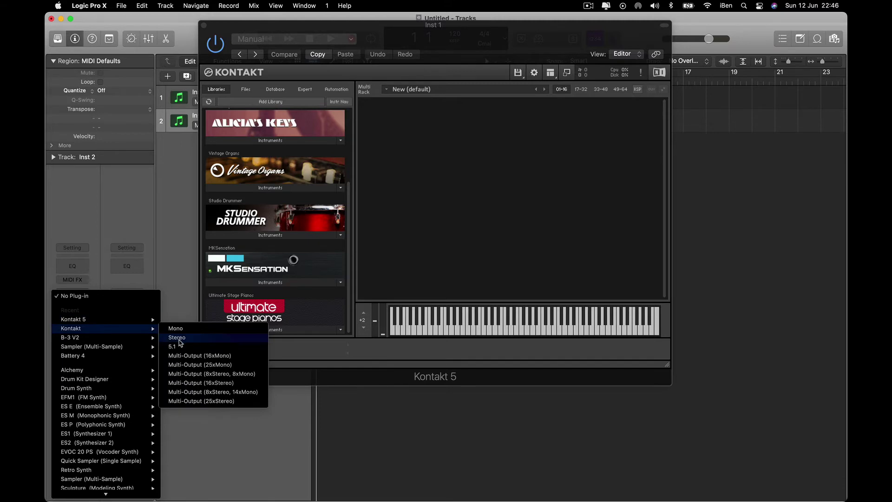
pyautogui.click(180, 340)
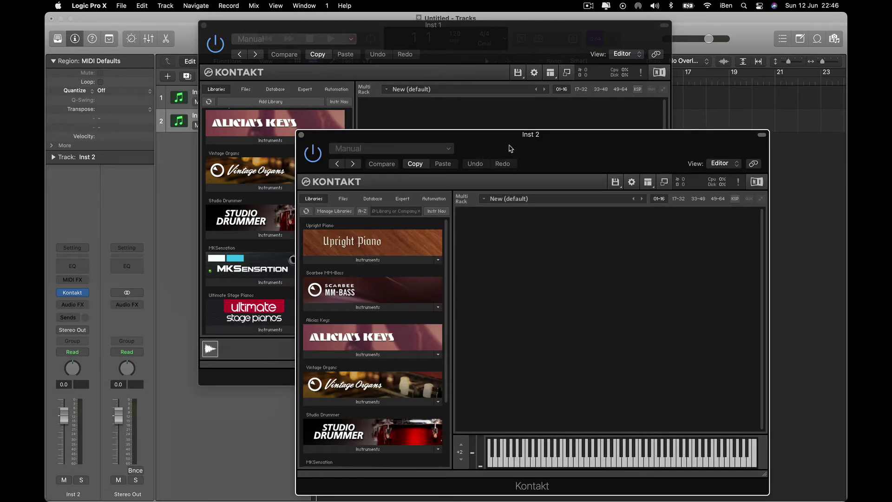
pyautogui.moveTo(511, 148); pyautogui.dragTo(545, 41)
# - Compare the Inst 1 and Inst 2 Kontakt windows, scrolling Inst 2's library list
pyautogui.click(293, 28)
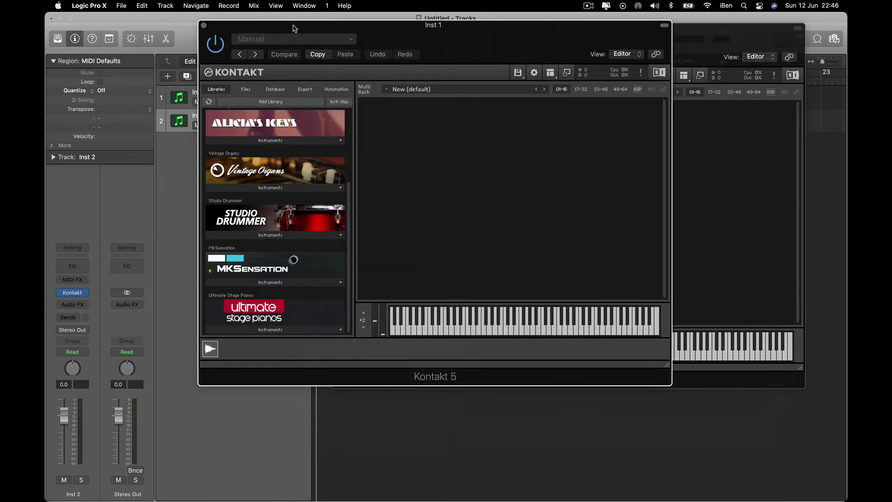
pyautogui.click(745, 32)
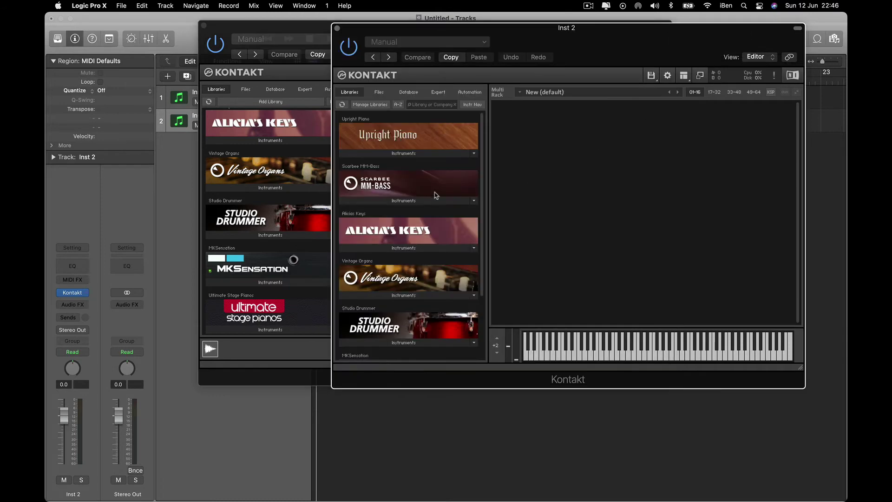
pyautogui.scroll(-3, 437, 195)
pyautogui.scroll(3, 436, 195)
pyautogui.scroll(-3, 436, 195)
pyautogui.scroll(3, 437, 195)
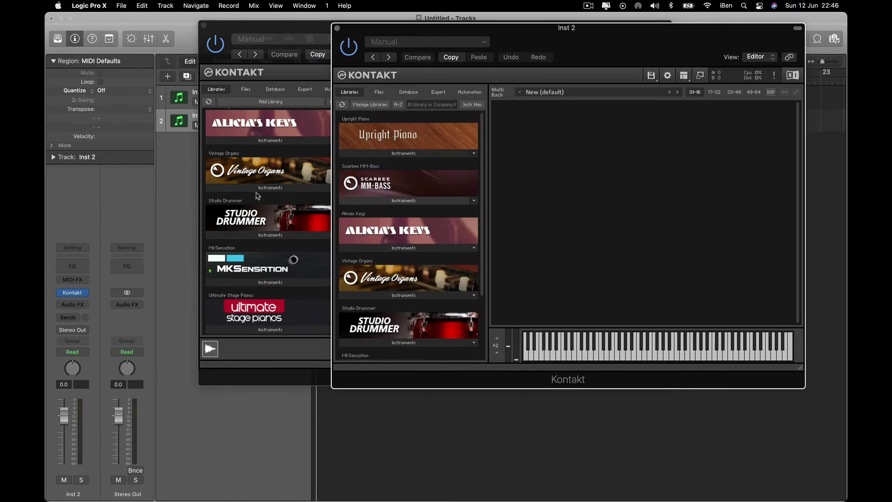
# - Recheck Inst 1's library list, then close both Kontakt windows
pyautogui.click(300, 31)
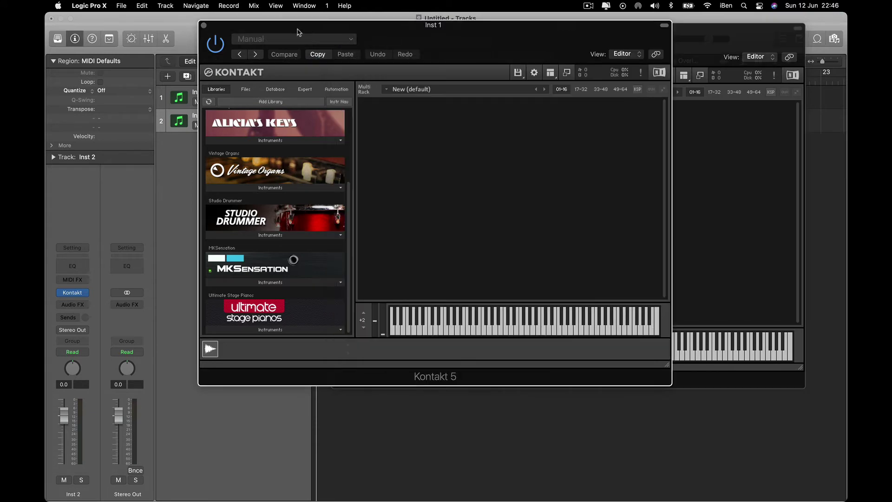
pyautogui.scroll(4, 289, 228)
pyautogui.scroll(-4, 288, 227)
pyautogui.scroll(4, 289, 228)
pyautogui.click(204, 26)
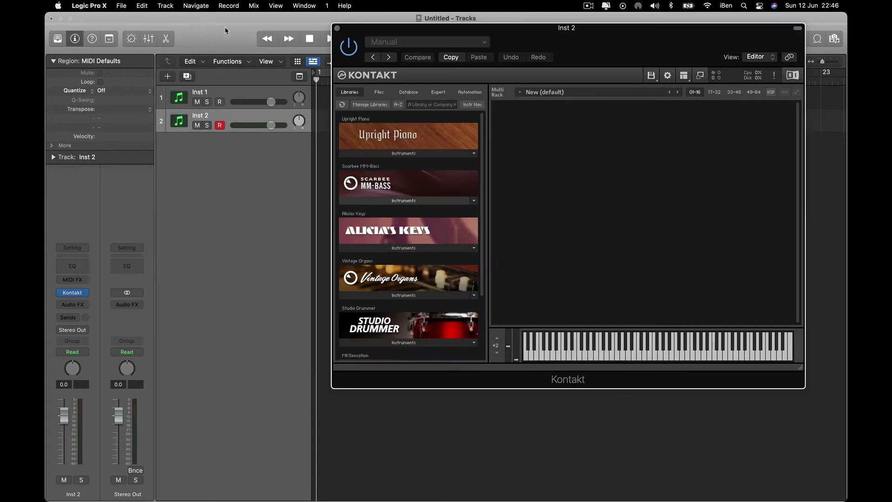
pyautogui.click(337, 27)
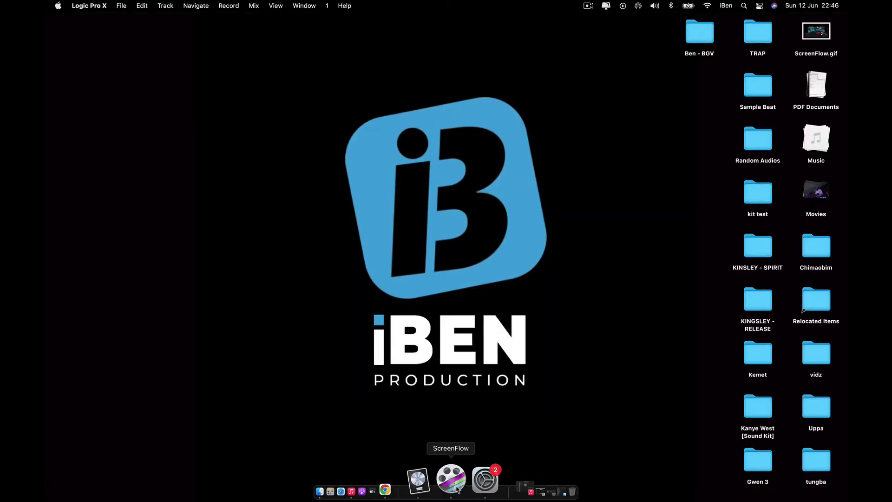
# - Relaunch the standalone Kontakt 5 from the Native Instruments applications group
pyautogui.click(379, 483)
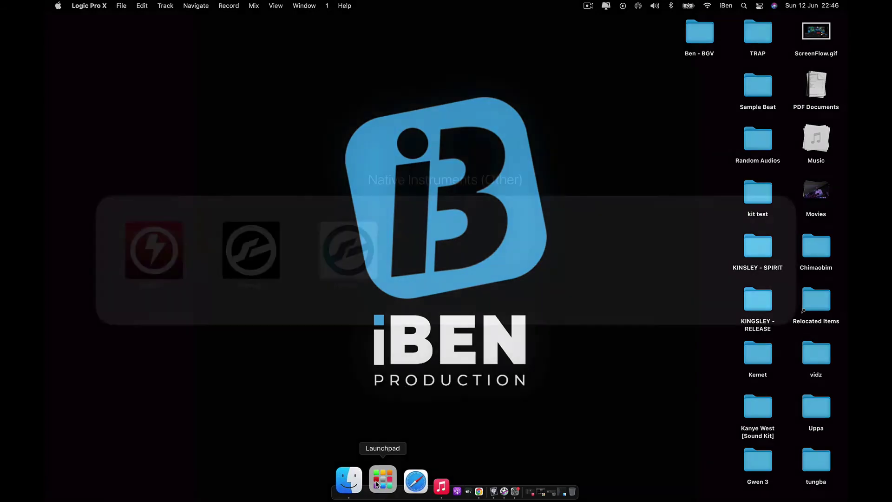
pyautogui.click(362, 274)
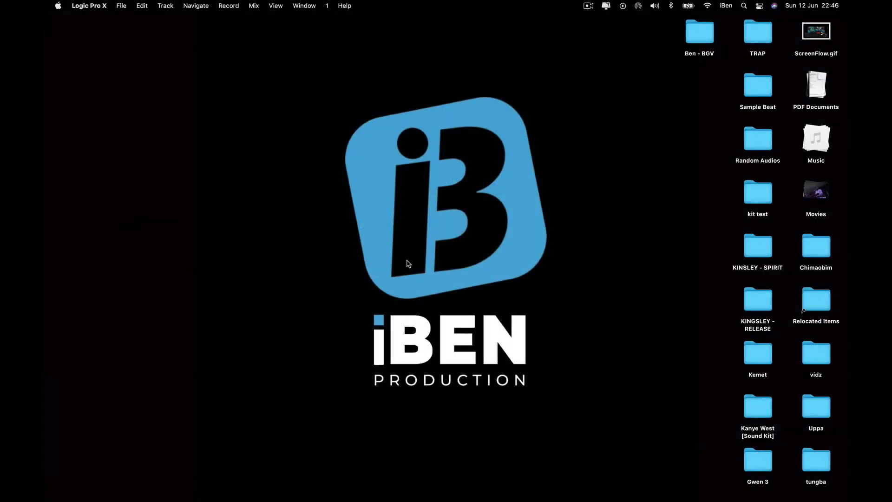
pyautogui.scroll(-3, 291, 223)
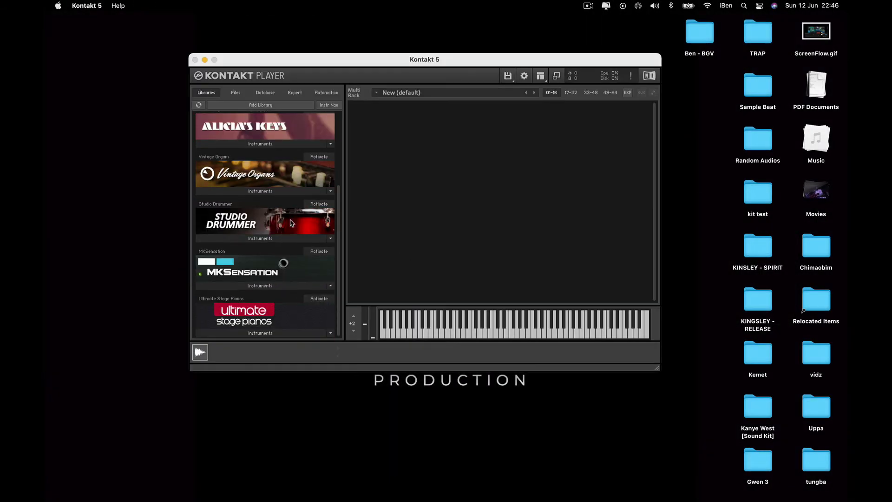
pyautogui.scroll(3, 292, 223)
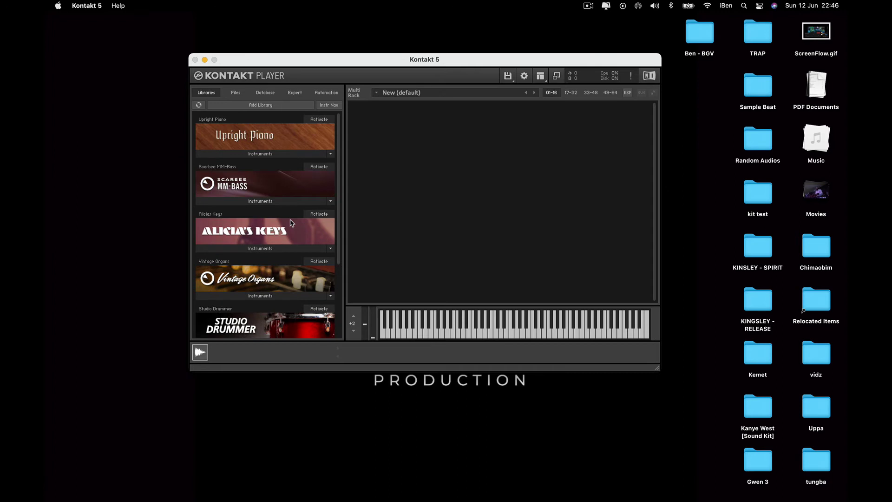
# - Use Add Library to pick the Smack folder inside Native Instruments as a new library
pyautogui.click(275, 109)
pyautogui.scroll(-3, 456, 186)
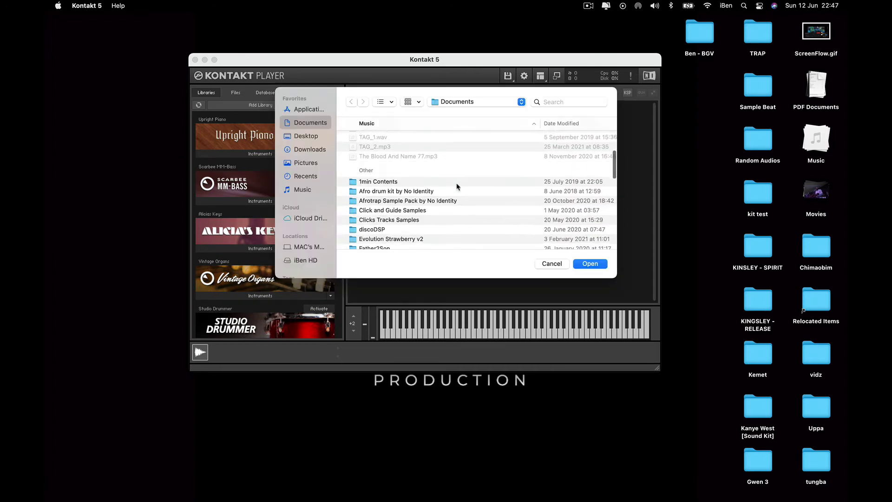
pyautogui.scroll(-2, 457, 186)
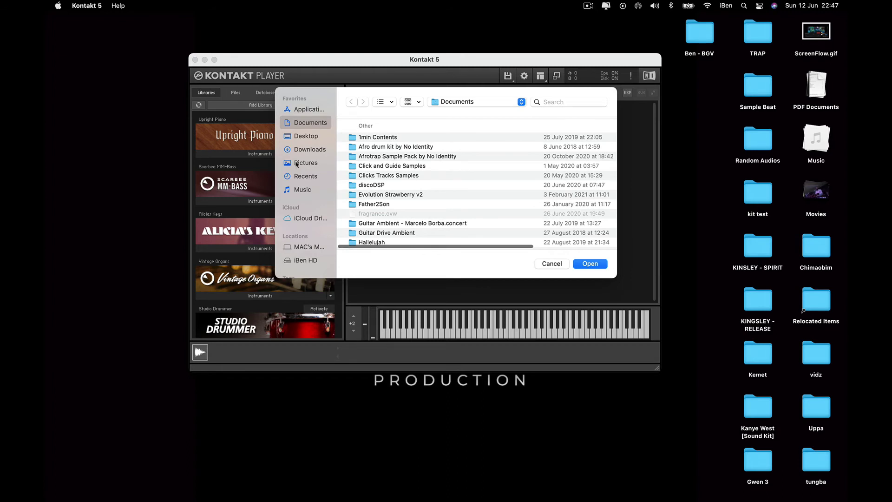
pyautogui.scroll(-5, 472, 227)
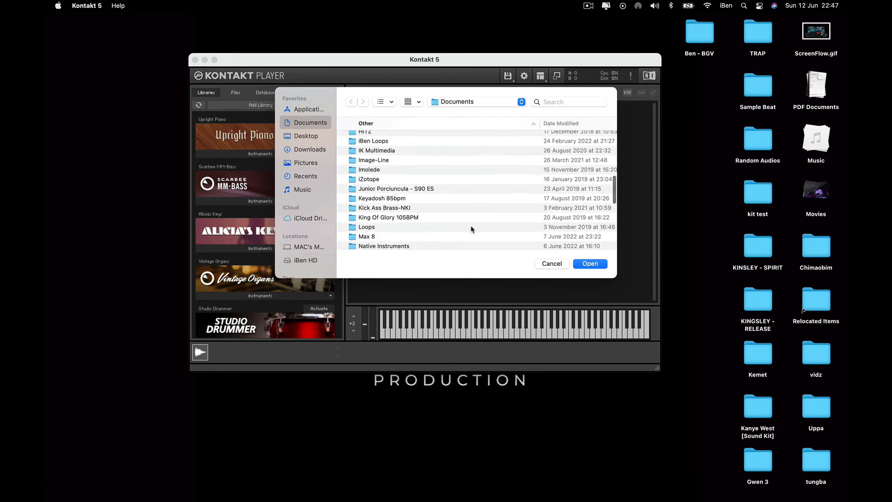
pyautogui.scroll(-4, 472, 229)
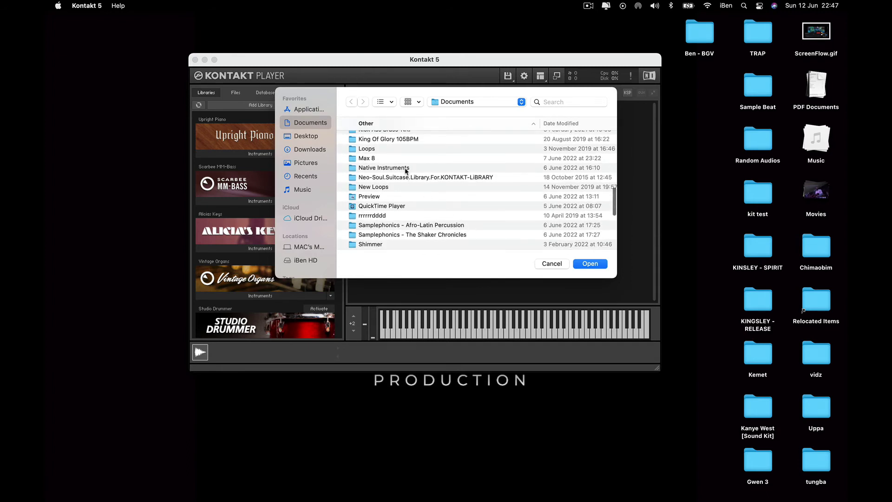
pyautogui.doubleClick(406, 168)
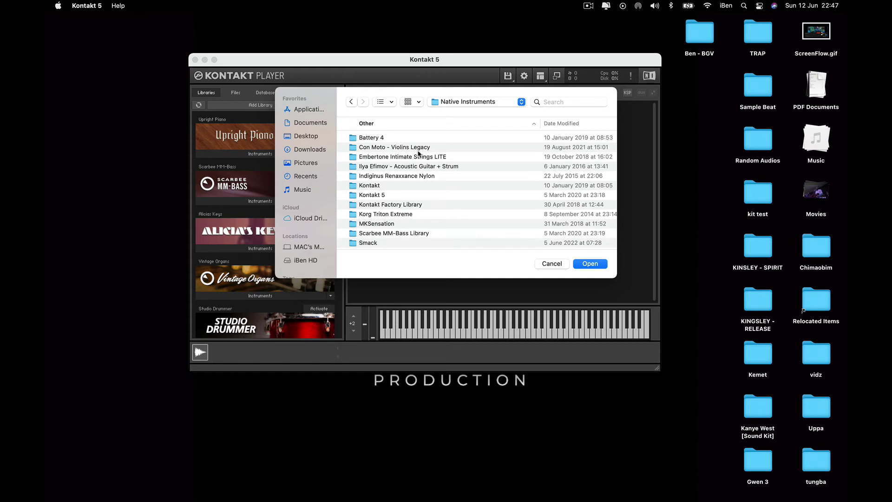
pyautogui.scroll(-3, 447, 221)
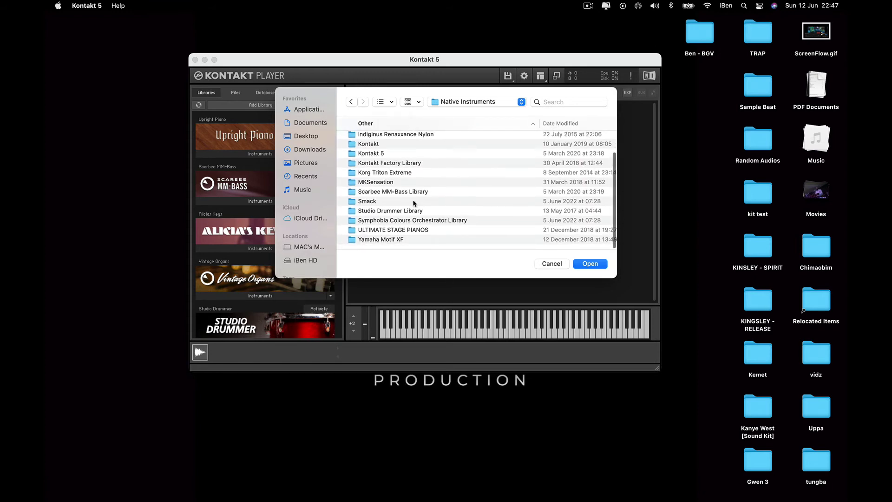
pyautogui.click(414, 203)
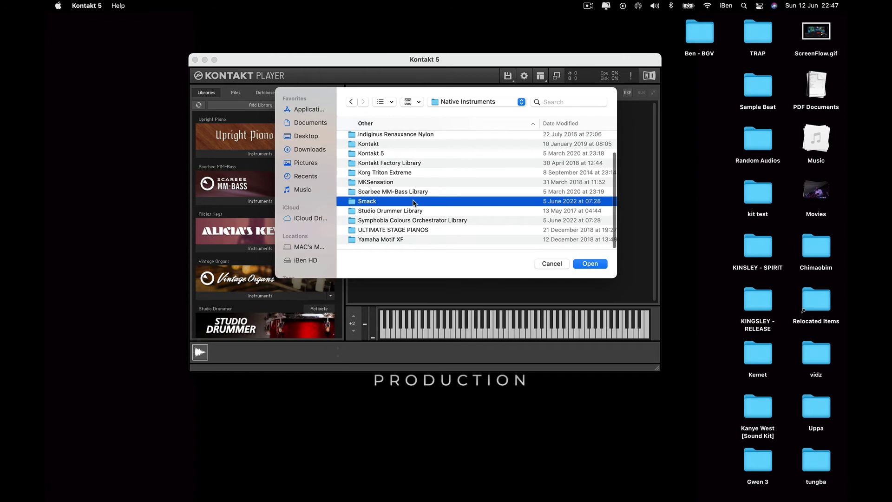
pyautogui.click(599, 265)
# - Authorise with the admin password so Smack appears between Studio Drummer and MKSensation, then quit Kontakt 5
pyautogui.write('**')
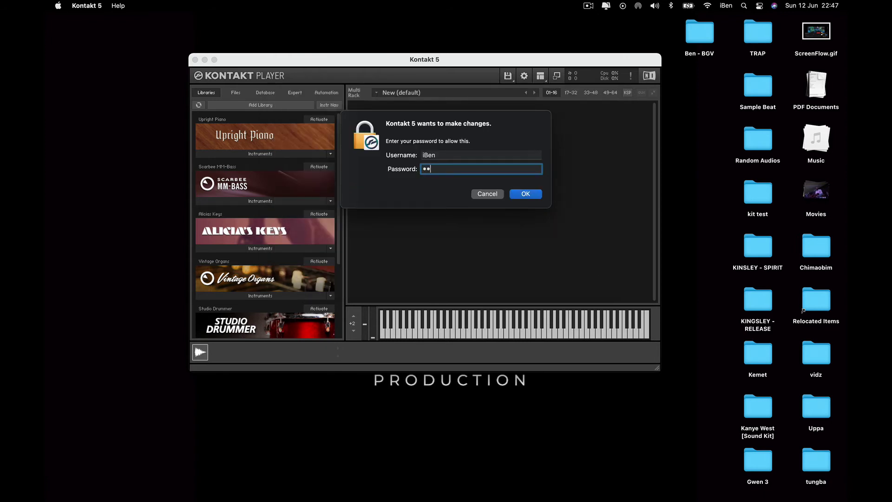
pyautogui.press('Return')
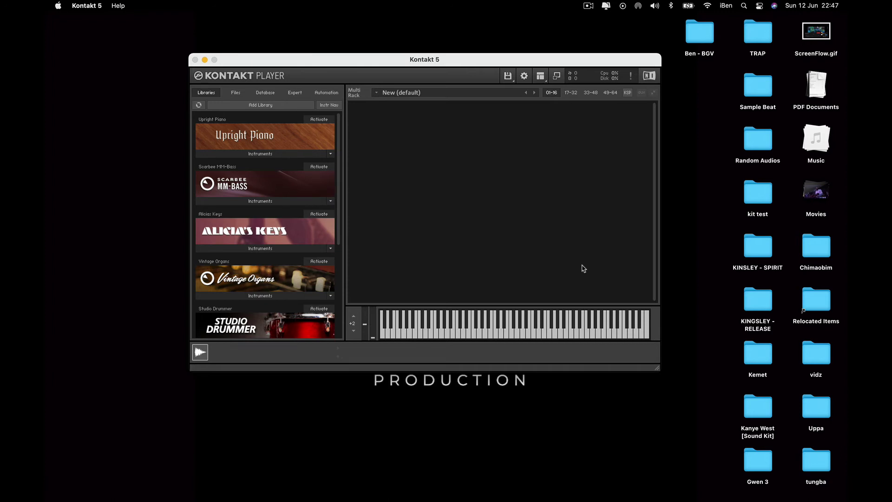
pyautogui.scroll(-5, 308, 264)
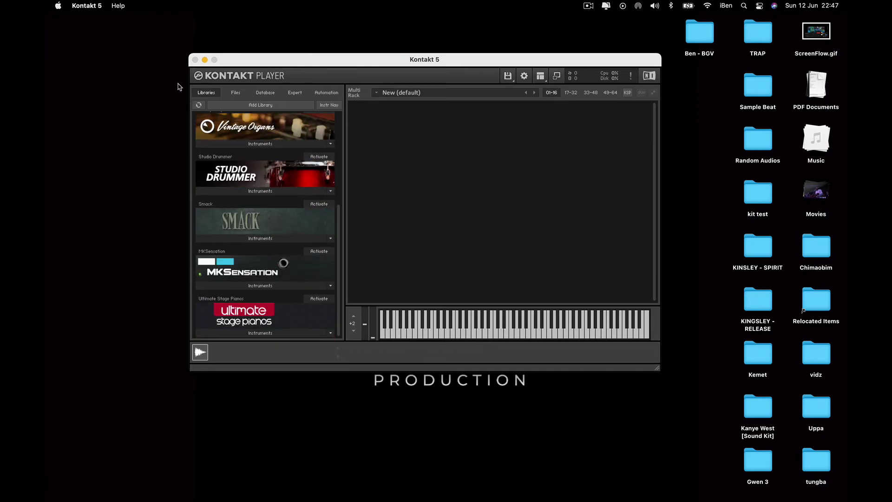
pyautogui.click(87, 5)
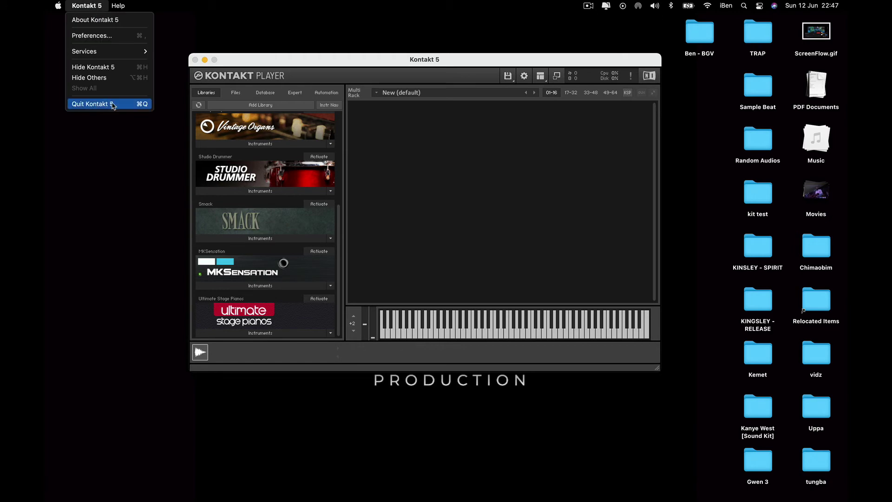
pyautogui.click(112, 104)
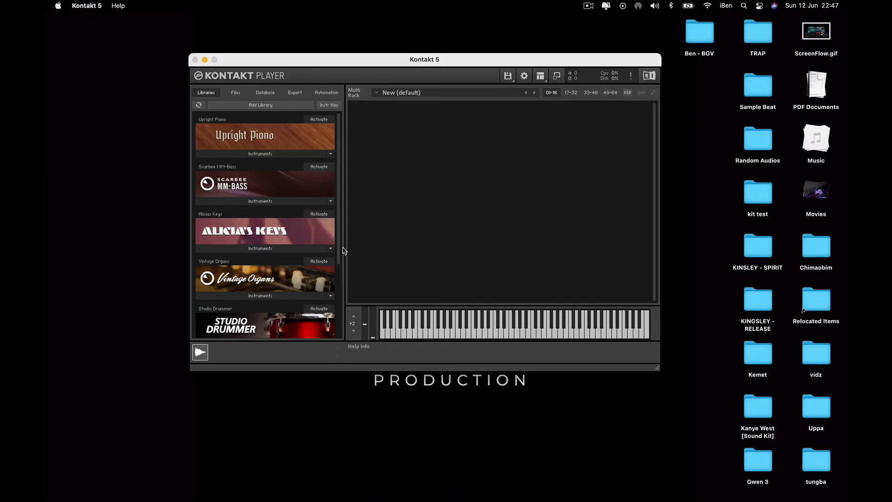
# - Scroll the restarted Kontakt 5 Libraries list and see that Smack is gone, with Studio Drummer followed by MKSensation
pyautogui.scroll(-4, 288, 249)
pyautogui.scroll(4, 287, 248)
pyautogui.scroll(-3, 287, 247)
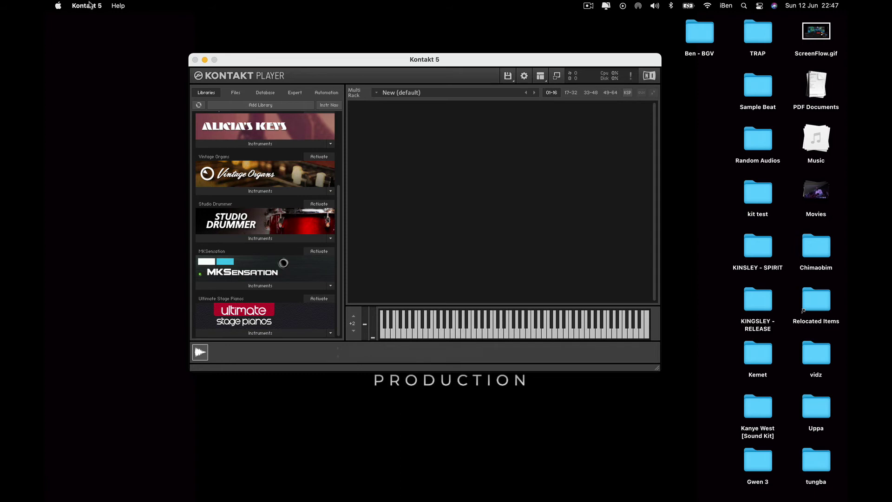
# - Start a new Logic Pro X project with one software instrument track
pyautogui.click(452, 481)
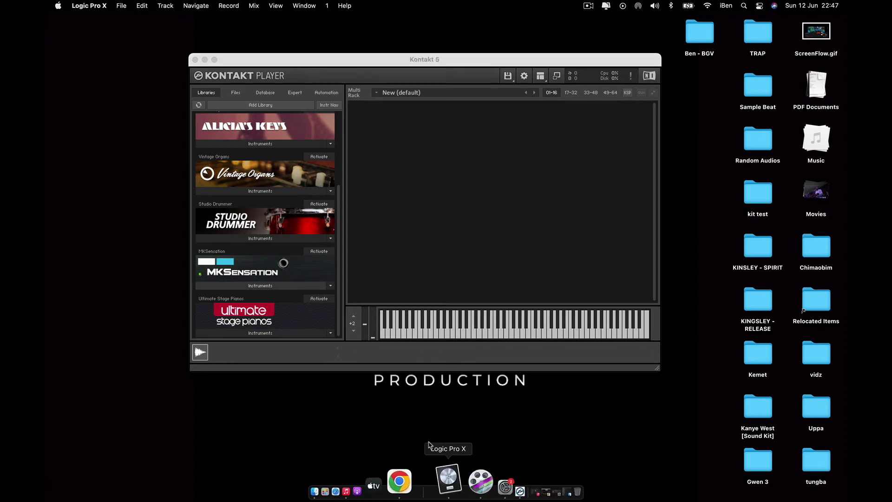
pyautogui.click(129, 6)
pyautogui.click(130, 19)
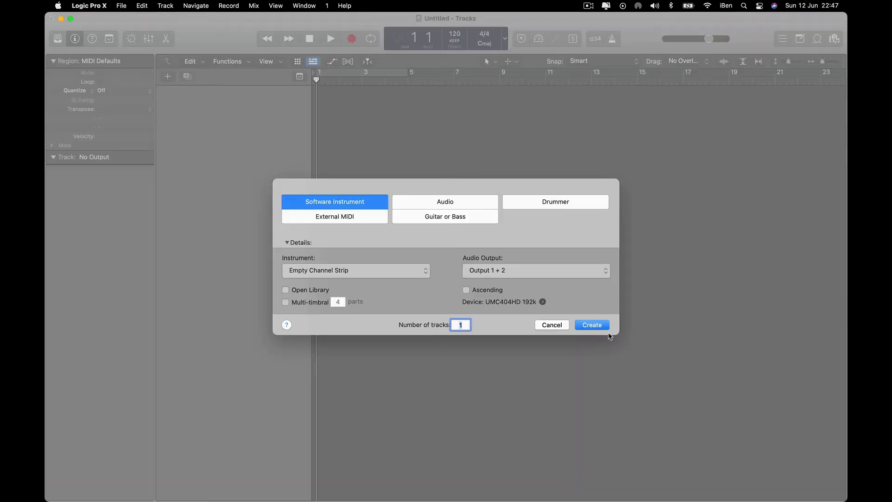
pyautogui.click(604, 330)
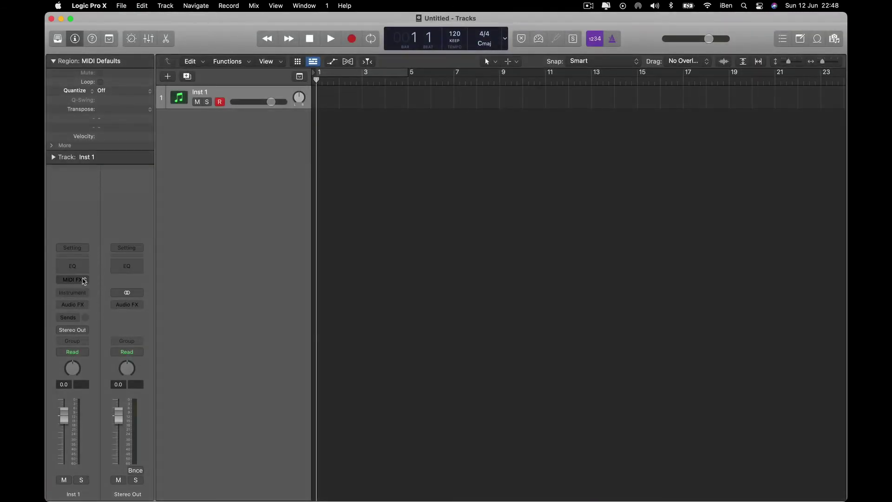
# - Load Kontakt 5 on Inst 1, check its libraries for Smack, then set the slot to No Plug-in
pyautogui.click(84, 297)
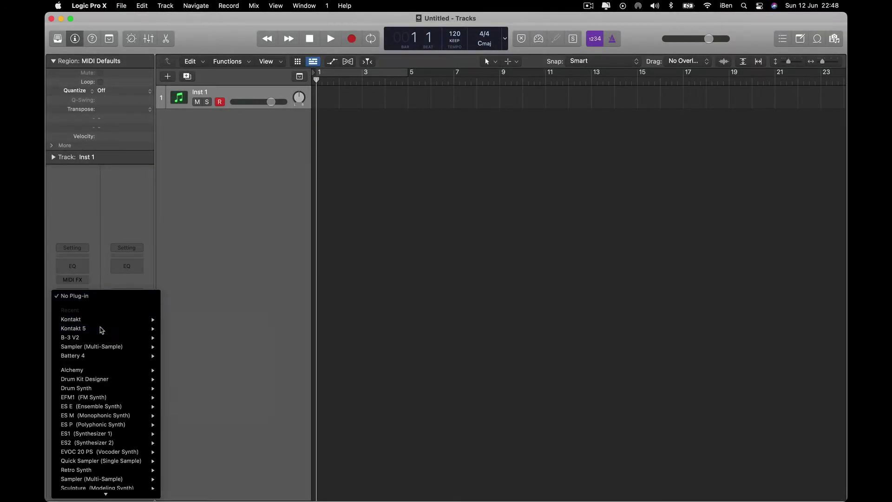
pyautogui.click(234, 293)
pyautogui.scroll(-3, 372, 325)
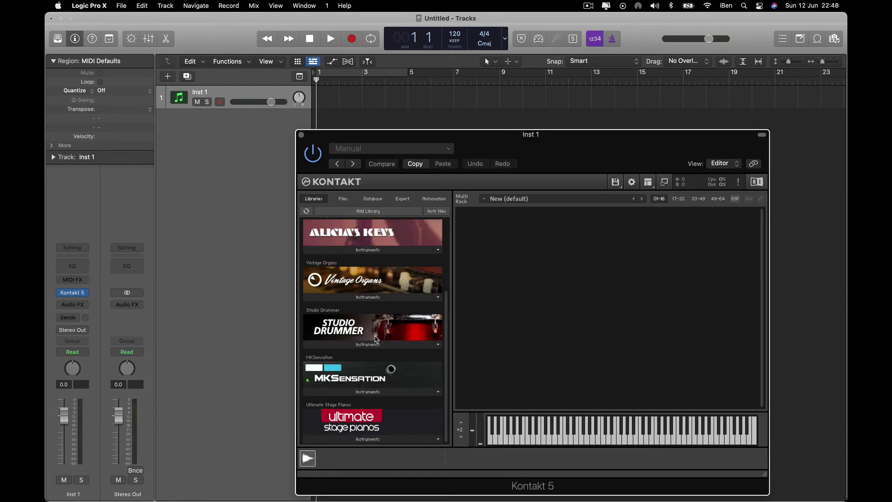
pyautogui.scroll(3, 377, 339)
pyautogui.scroll(-3, 377, 325)
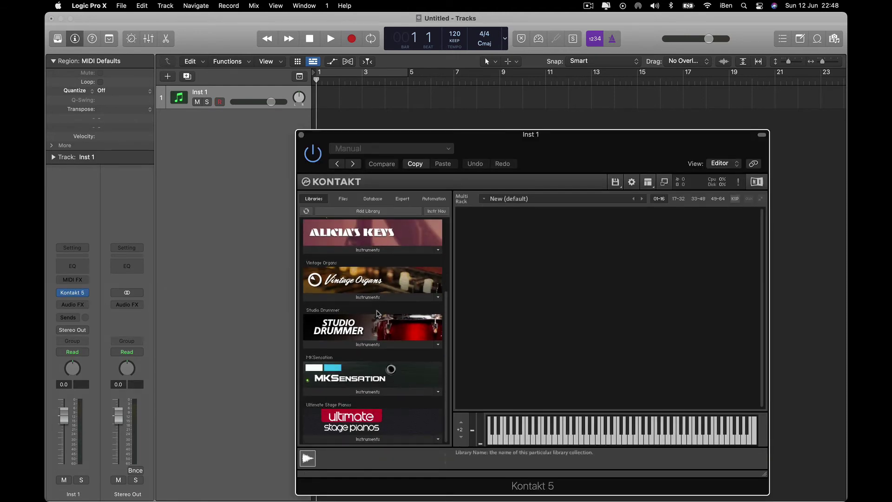
pyautogui.click(301, 135)
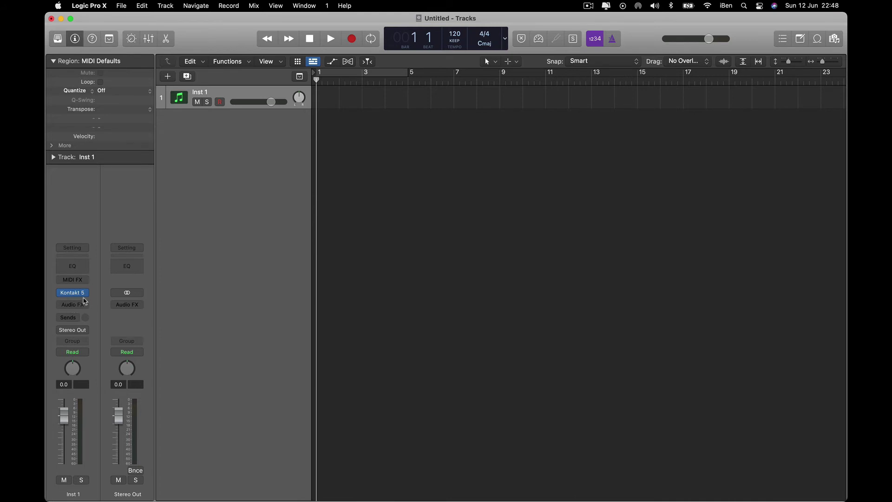
pyautogui.click(84, 293)
pyautogui.click(119, 130)
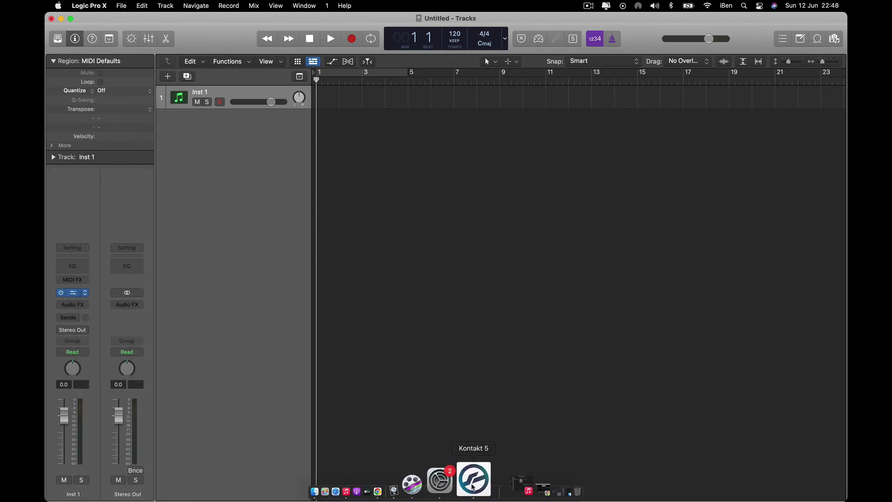
# - Re-add the Smack folder as a Kontakt 5 library with the admin password, then bring up Finder
pyautogui.click(472, 482)
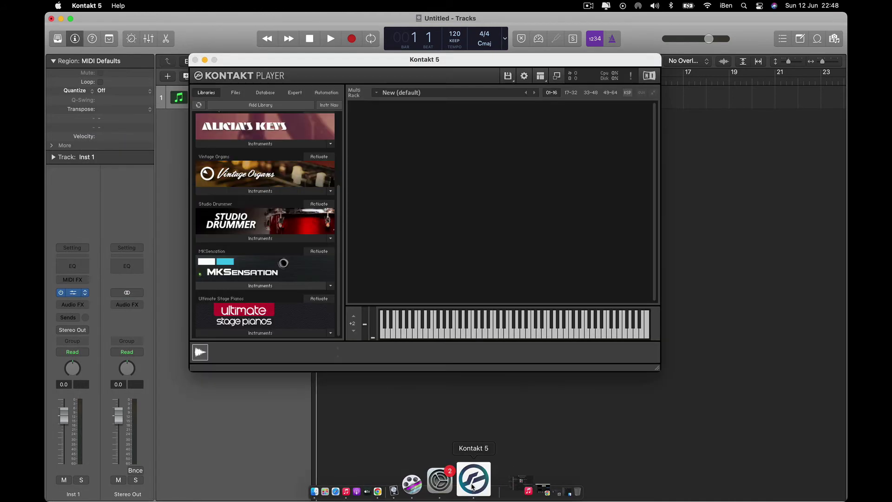
pyautogui.click(279, 106)
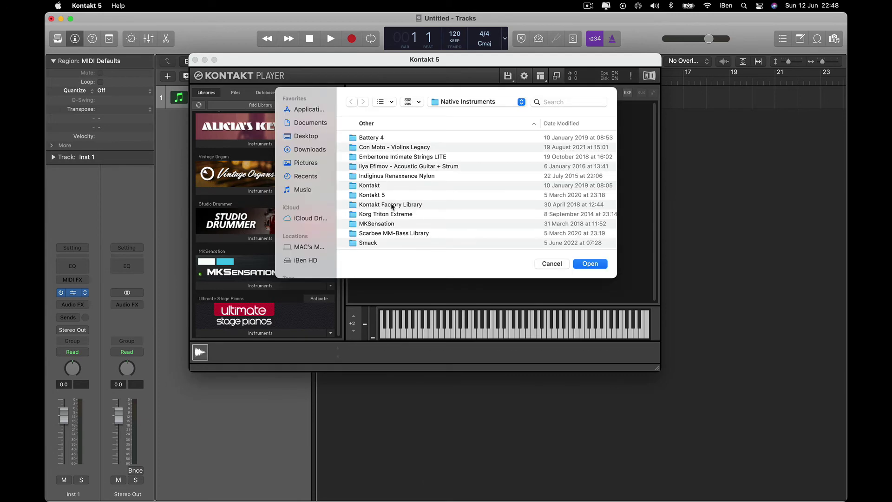
pyautogui.click(397, 244)
pyautogui.click(597, 264)
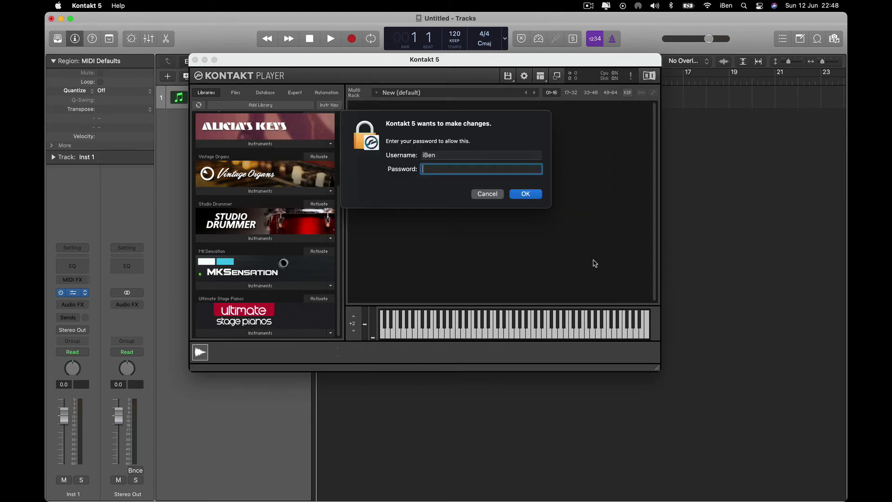
pyautogui.press('Return')
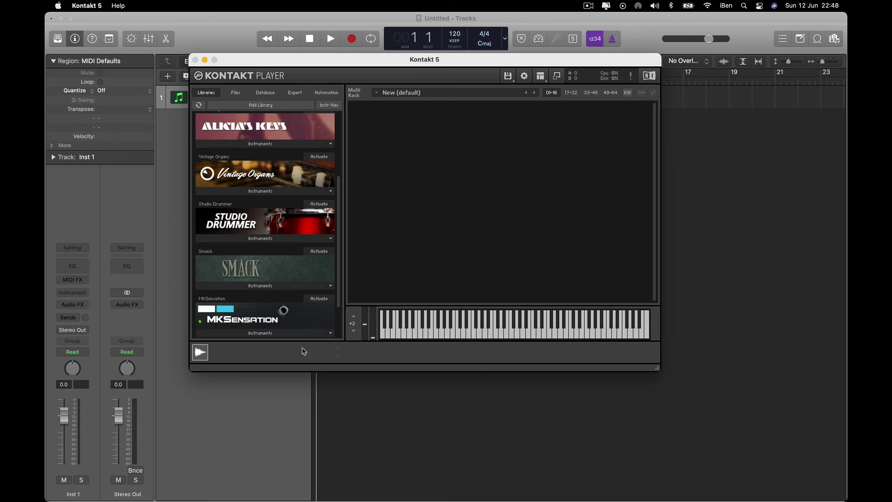
pyautogui.moveTo(378, 500)
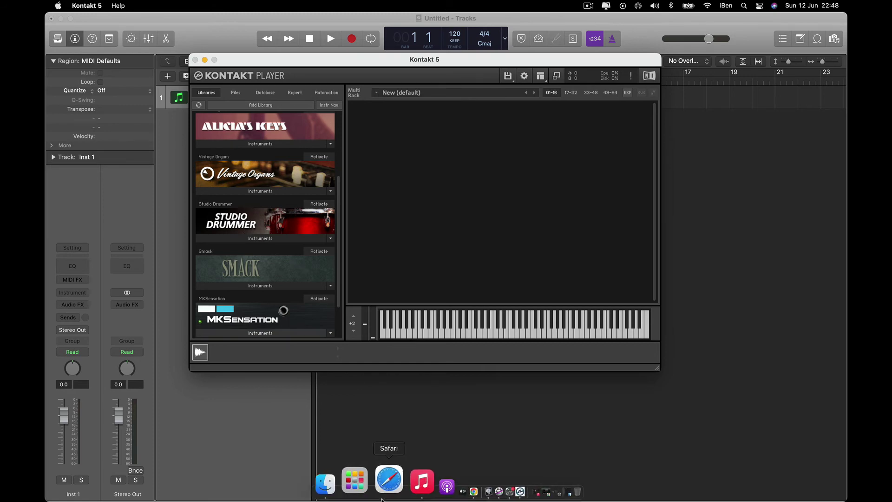
pyautogui.click(349, 484)
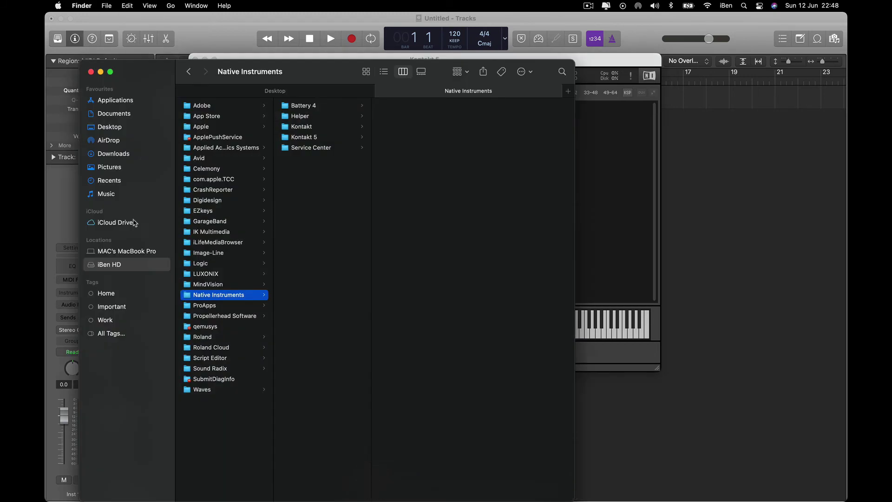
# - Rename the Desktop file sc3.tmp to smack.xml, accepting the .xml extension change
pyautogui.click(272, 92)
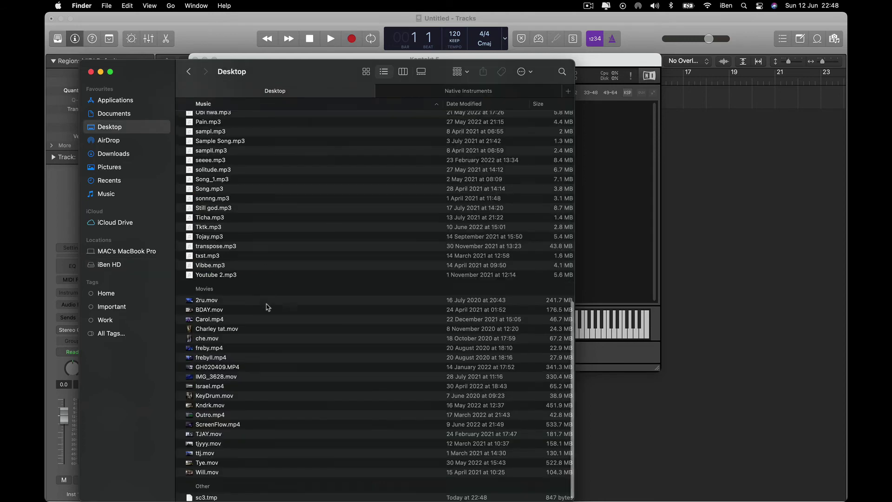
pyautogui.scroll(-2, 265, 305)
pyautogui.click(215, 494)
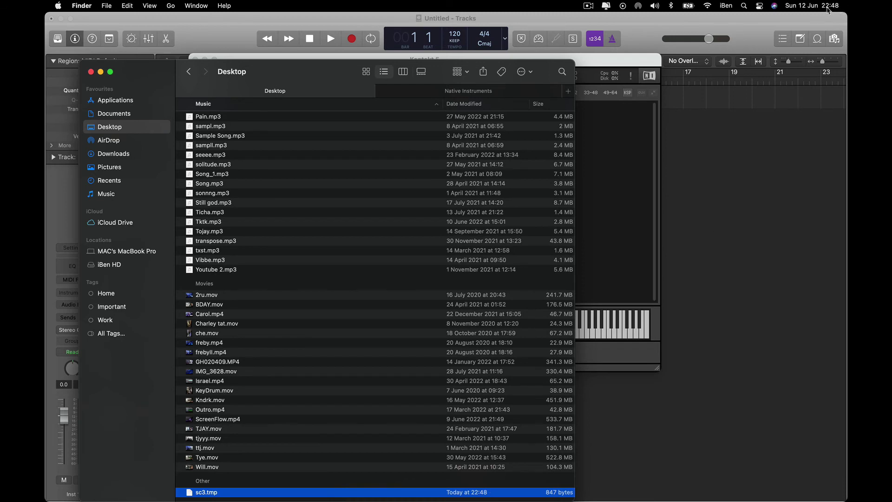
pyautogui.click(214, 492)
pyautogui.press('Down')
pyautogui.press('BackSpace')
pyautogui.press('BackSpace')
pyautogui.write('xm')
pyautogui.press('BackSpace')
pyautogui.press('BackSpace')
pyautogui.write('mack')
pyautogui.press('Return')
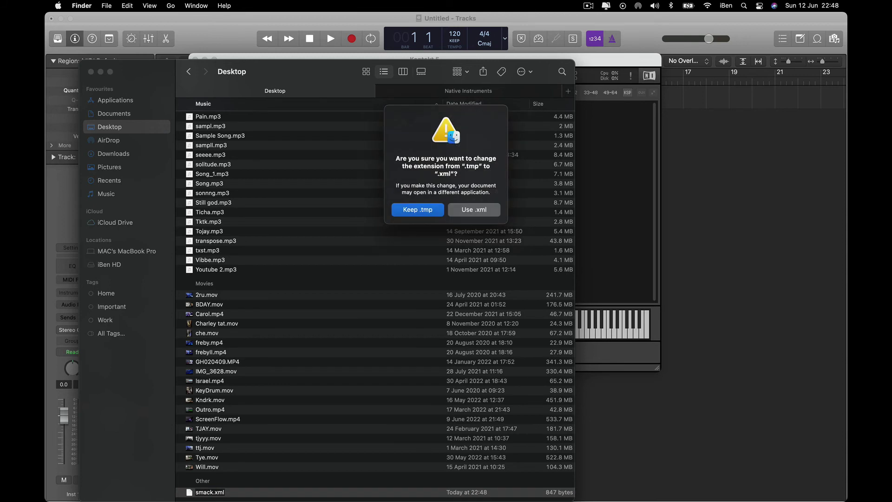
pyautogui.click(474, 210)
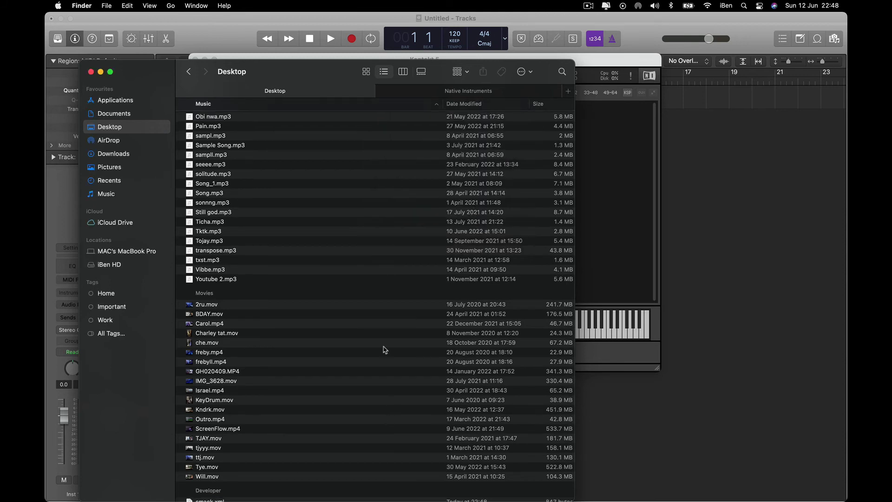
# - Drag smack.xml toward the Native Instruments tab to show that folder
pyautogui.scroll(-2, 270, 437)
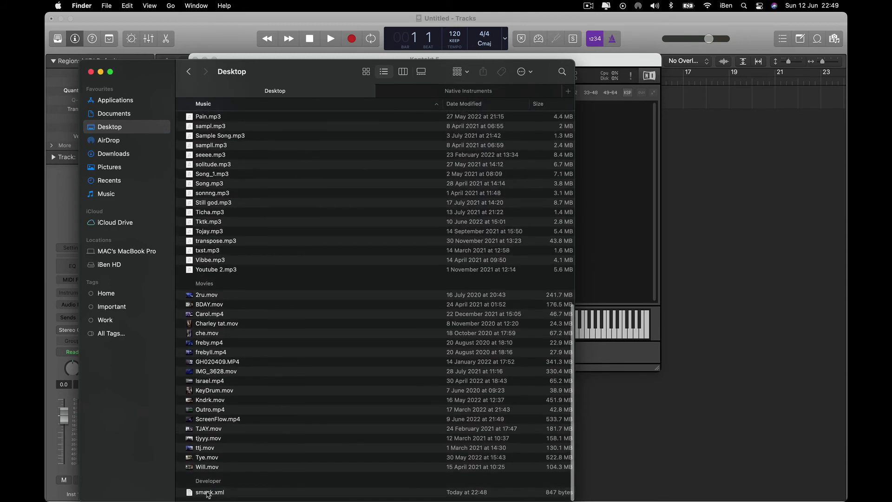
pyautogui.moveTo(208, 494); pyautogui.dragTo(264, 498)
pyautogui.click(459, 91)
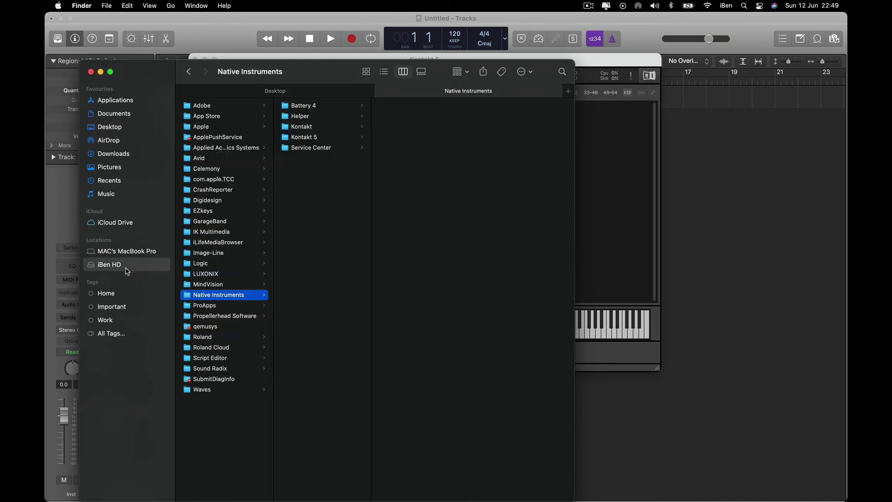
# - Navigate to HD > Library > Application Support > Native Instruments > Service Center
pyautogui.click(111, 265)
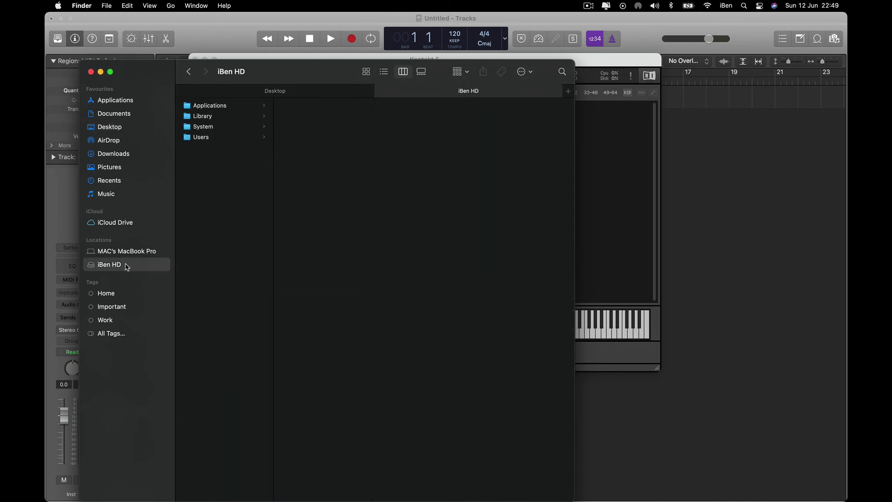
pyautogui.click(205, 117)
pyautogui.click(332, 118)
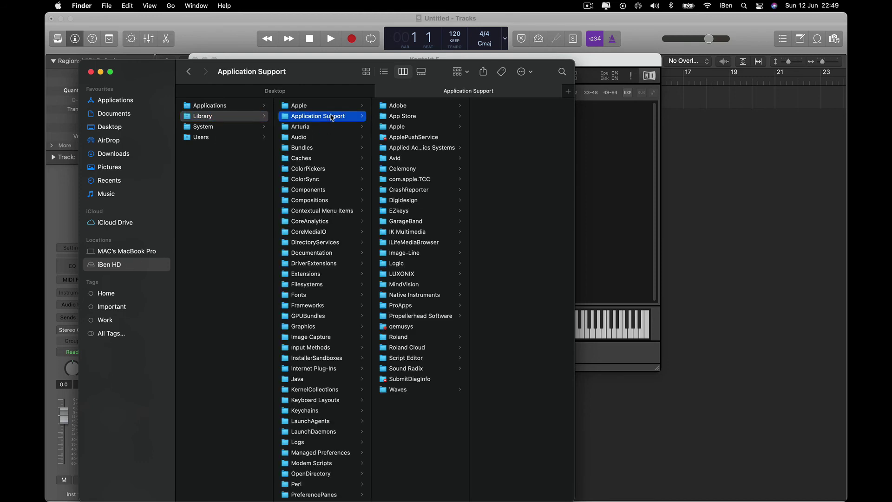
pyautogui.click(421, 295)
pyautogui.click(517, 149)
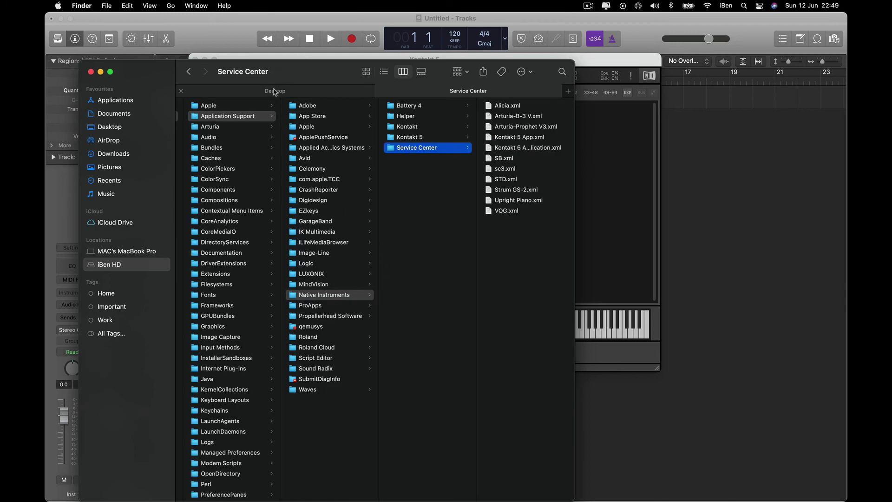
# - Move smack.xml from the Desktop into Service Center, authorising with the password
pyautogui.click(273, 95)
pyautogui.moveTo(210, 494); pyautogui.dragTo(528, 253)
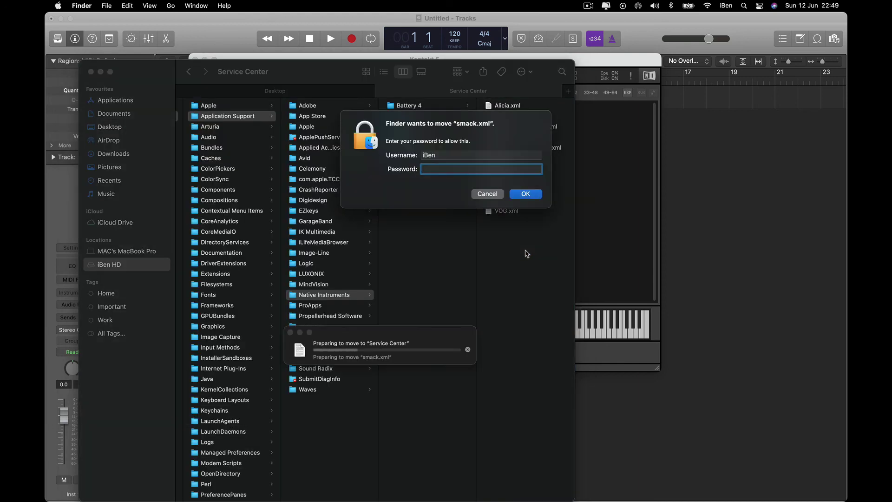
pyautogui.write('••••')
pyautogui.press('Return')
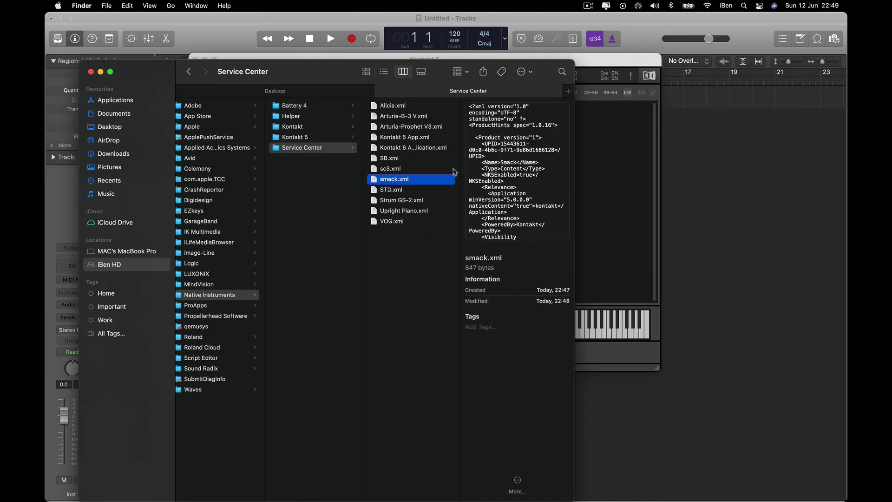
# - Minimise Finder and quit the standalone Kontakt 5
pyautogui.click(101, 73)
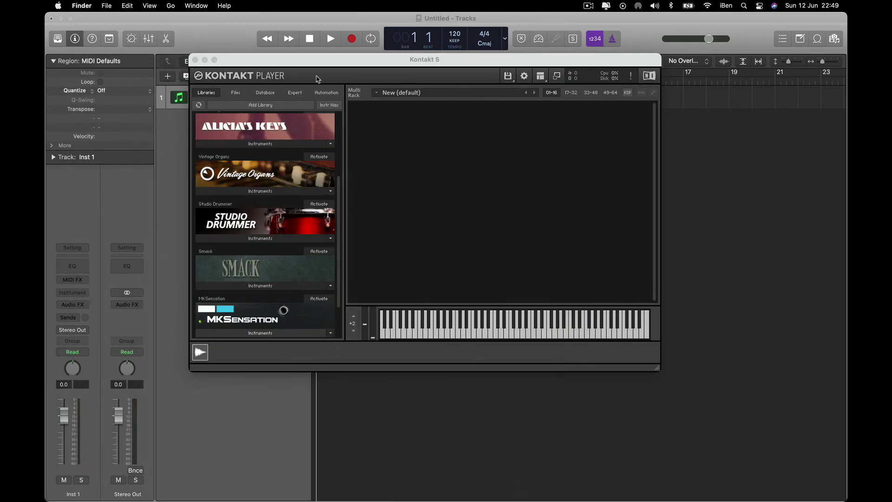
pyautogui.click(296, 57)
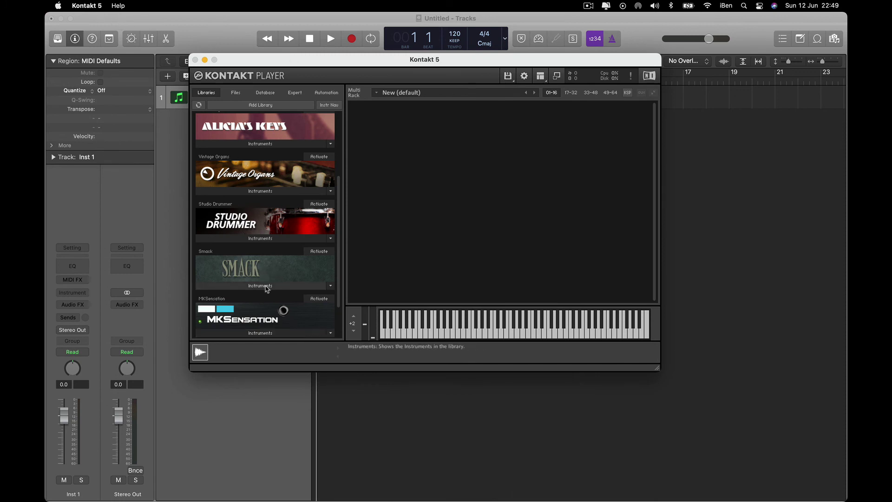
pyautogui.click(97, 6)
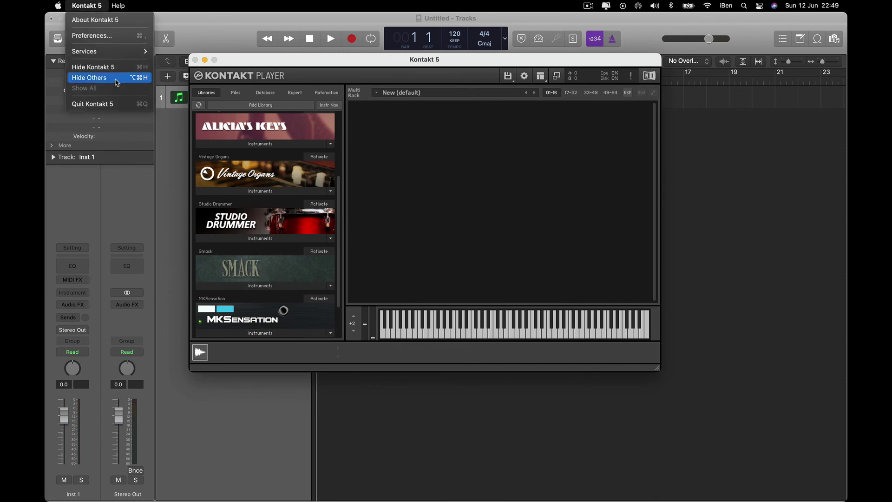
pyautogui.click(117, 105)
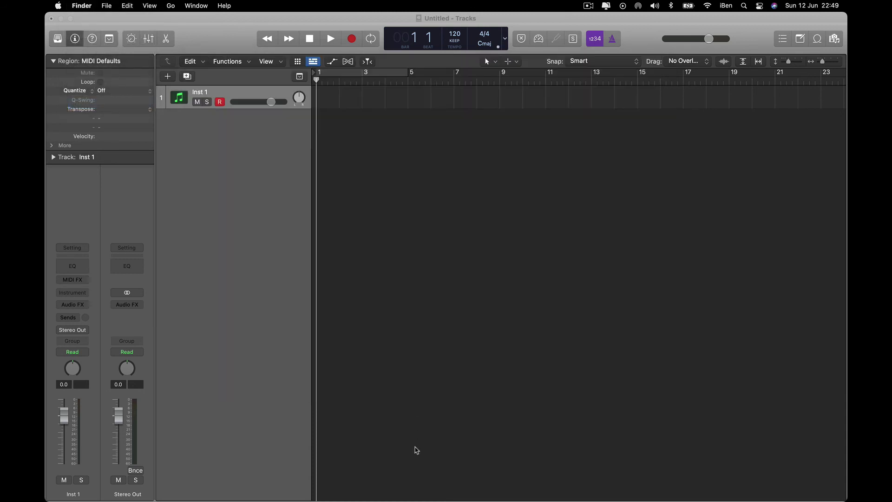
# - Relaunch Kontakt 5 from Launchpad, confirm Smack is still listed, then quit it with Cmd+Q
pyautogui.moveTo(401, 501)
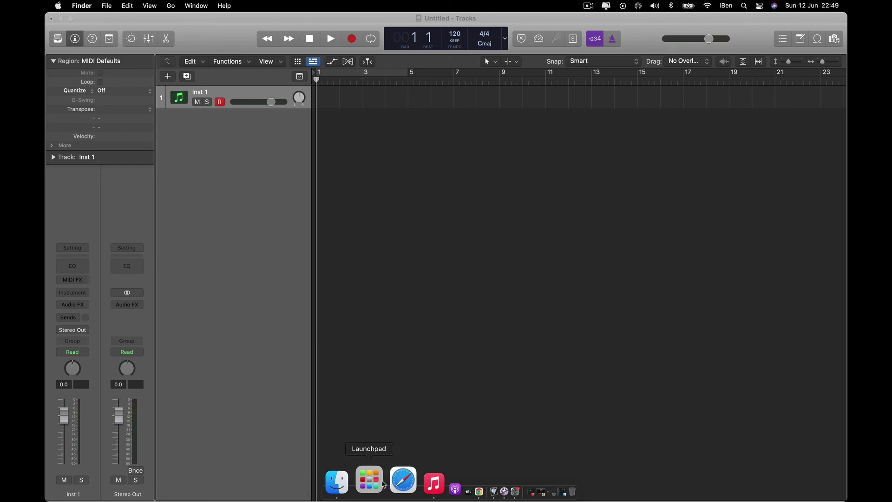
pyautogui.click(378, 485)
pyautogui.click(353, 249)
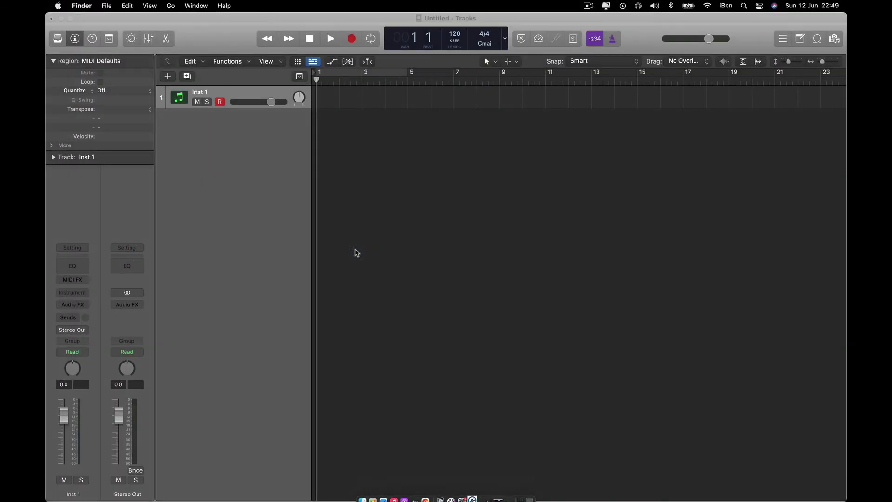
pyautogui.scroll(-5, 279, 275)
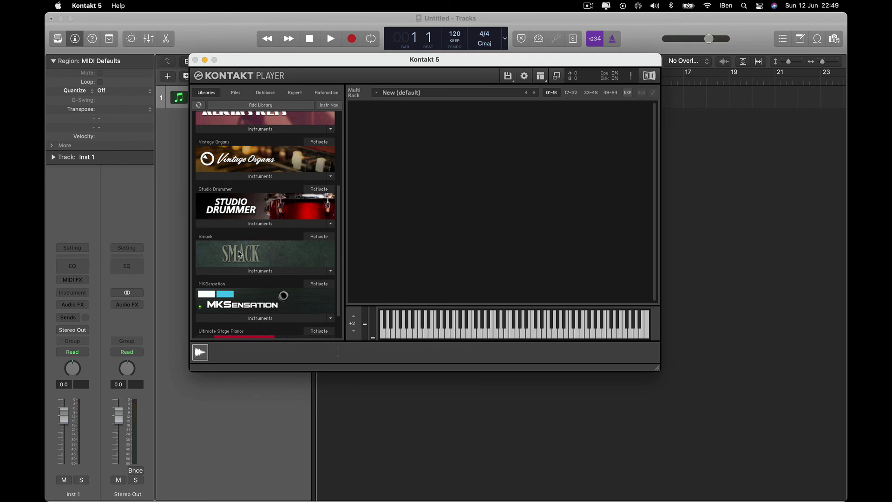
pyautogui.click(95, 5)
pyautogui.click(235, 136)
pyautogui.press('super+q')
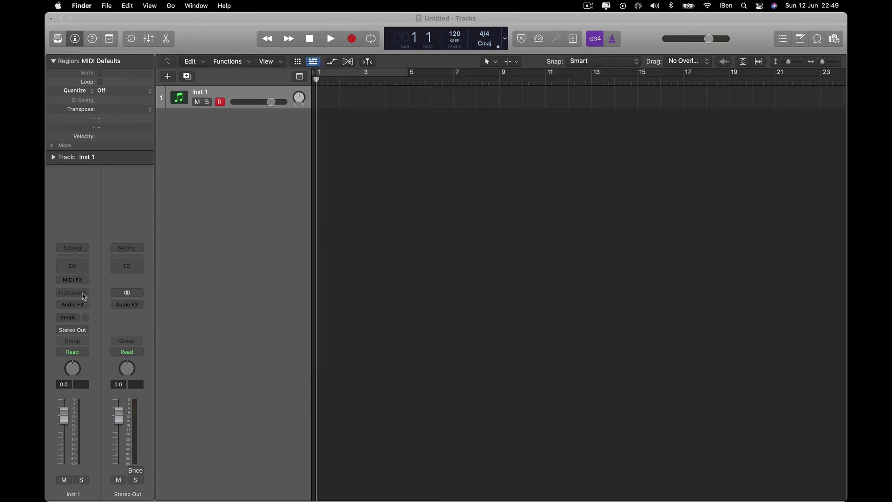
# - Load Kontakt 5 (Stereo) on Inst 1 and scroll its libraries to find Smack
pyautogui.click(80, 293)
pyautogui.click(80, 293)
pyautogui.click(84, 292)
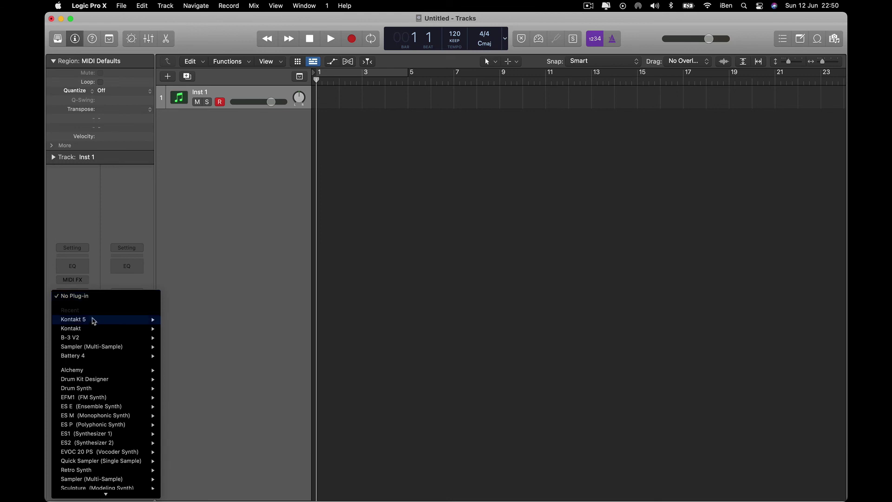
pyautogui.moveTo(95, 323)
pyautogui.click(209, 329)
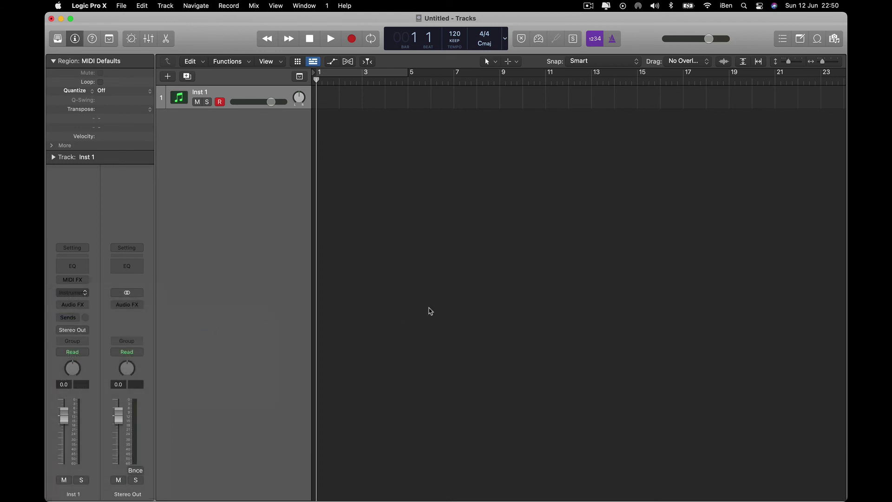
pyautogui.scroll(-5, 418, 342)
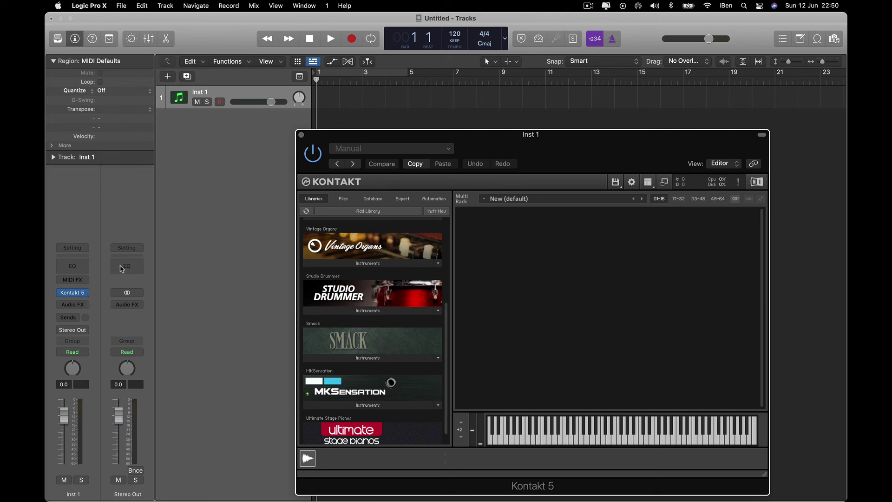
# - Add track Inst 2 with Kontakt, check Smack in its libraries, and close both plug-in windows
pyautogui.doubleClick(224, 141)
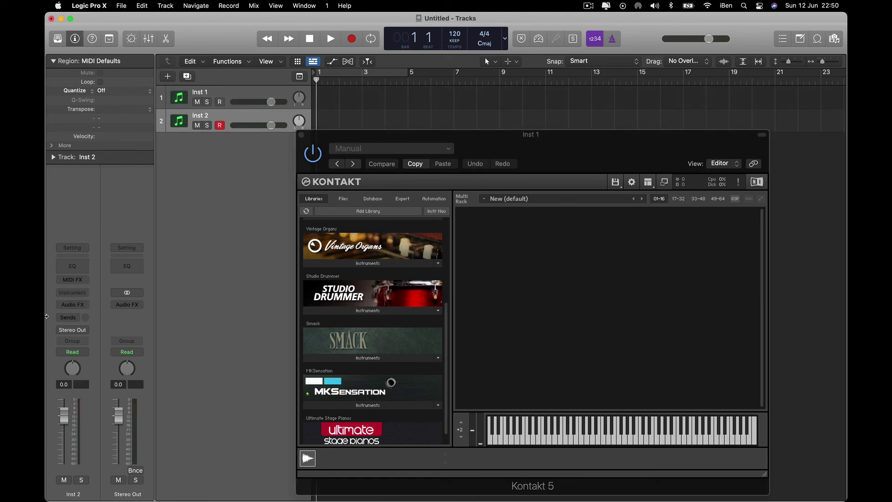
pyautogui.click(82, 293)
pyautogui.moveTo(105, 329)
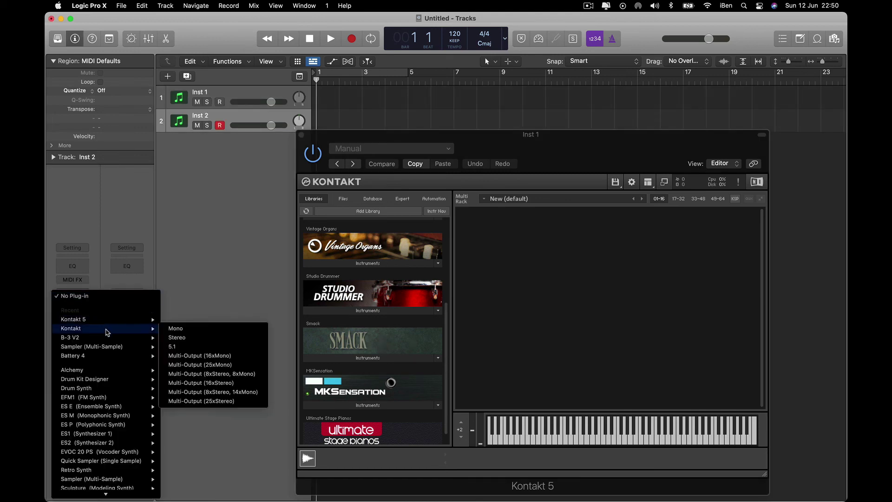
pyautogui.click(186, 338)
pyautogui.scroll(-5, 416, 312)
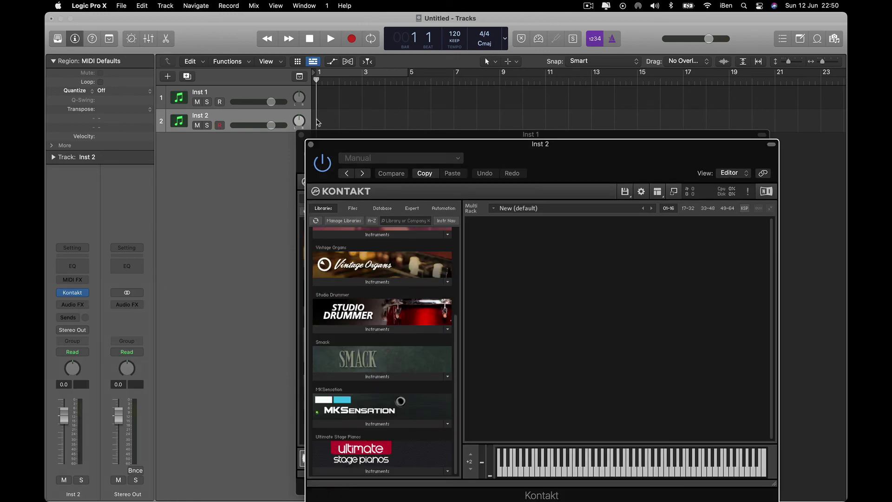
pyautogui.click(312, 145)
pyautogui.click(301, 134)
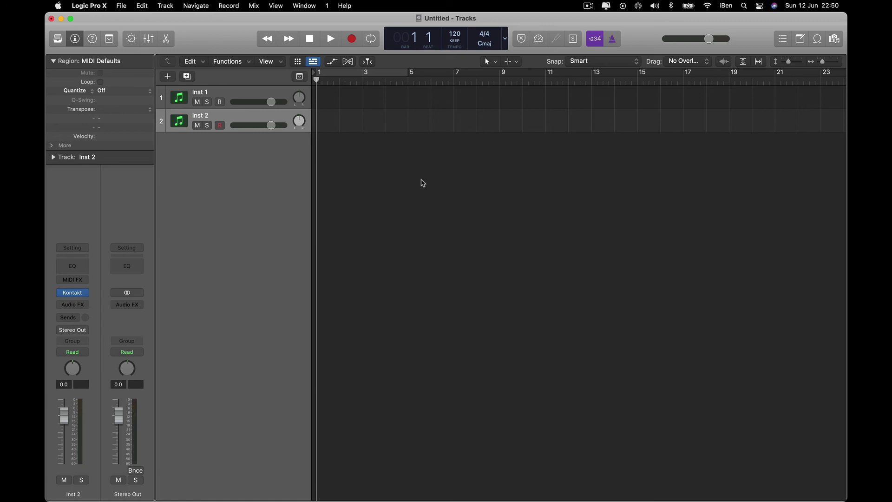
# - Close the untitled Logic project window and choose Don't Save
pyautogui.click(51, 18)
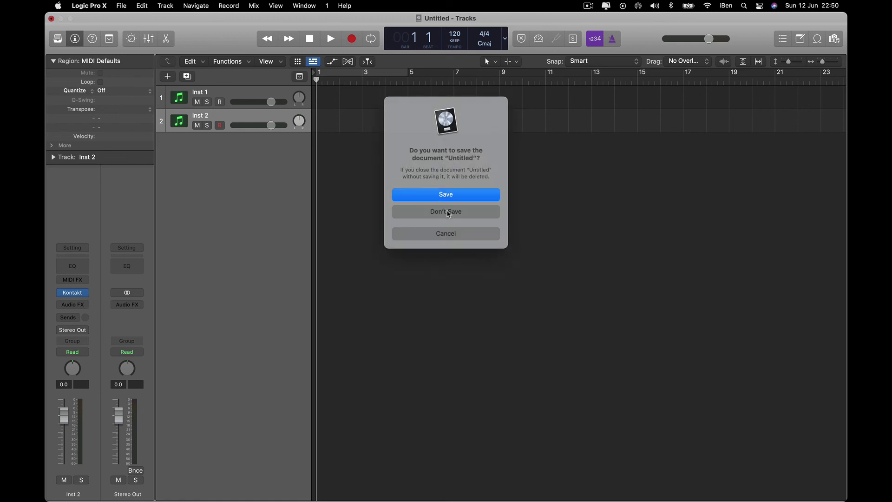
pyautogui.click(448, 212)
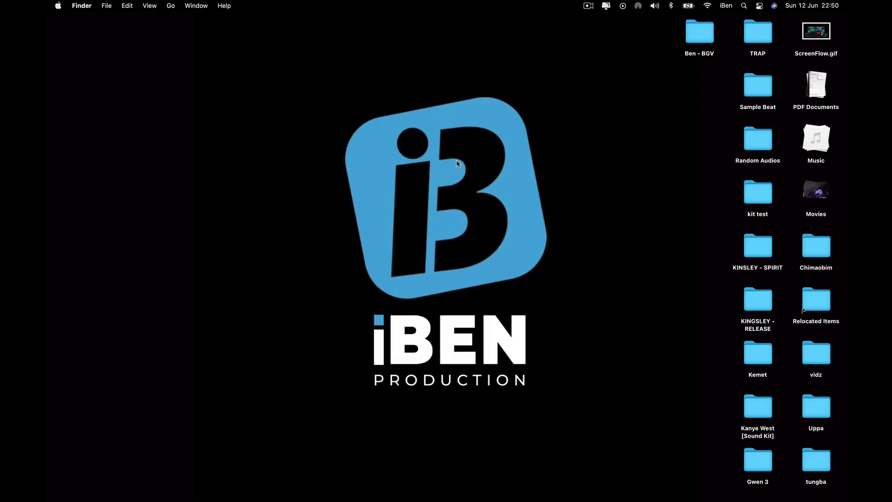